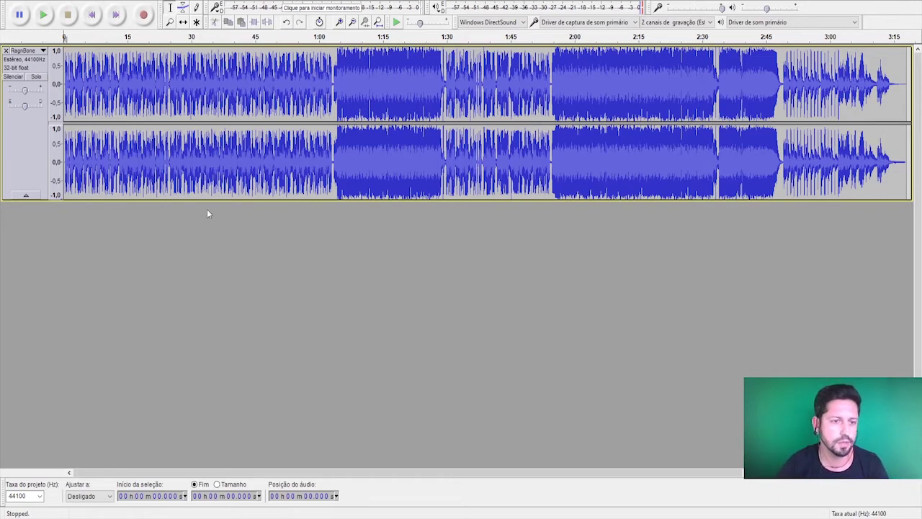
- Highlight passages along the waveform, ending with a selection in the quieter middle section from about 1:32 to 1:49
{"action": "left_click_drag", "start_coordinate": [144, 147], "coordinate": [317, 147]}
{"action": "left_click", "coordinate": [353, 166]}
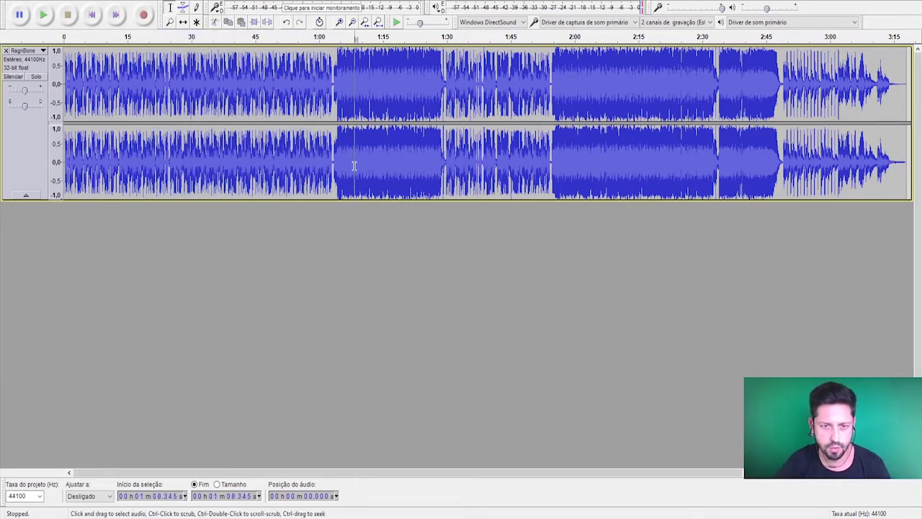
{"action": "left_click_drag", "start_coordinate": [456, 160], "coordinate": [529, 152]}
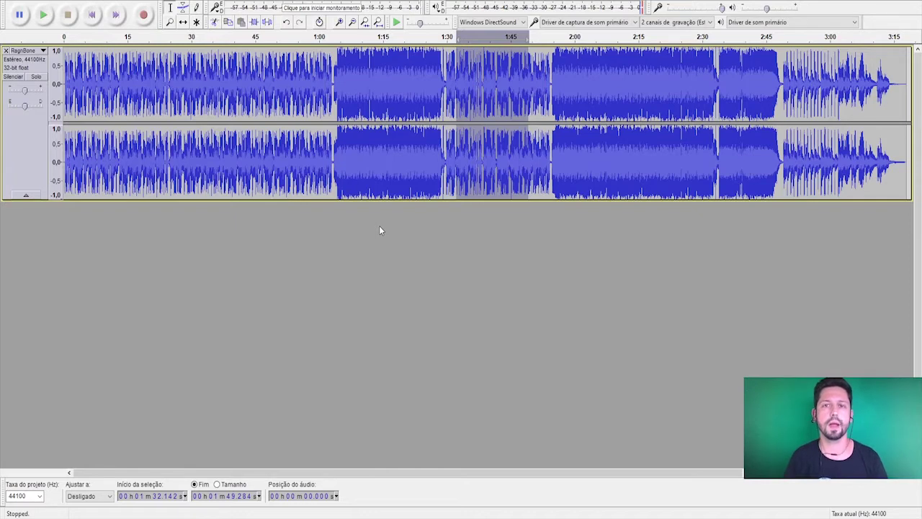
- Select the first three song sections in turn: start to about 1:03, about 1:02 to 1:29, and the quieter part after it
{"action": "left_click_drag", "start_coordinate": [333, 87], "coordinate": [65, 103]}
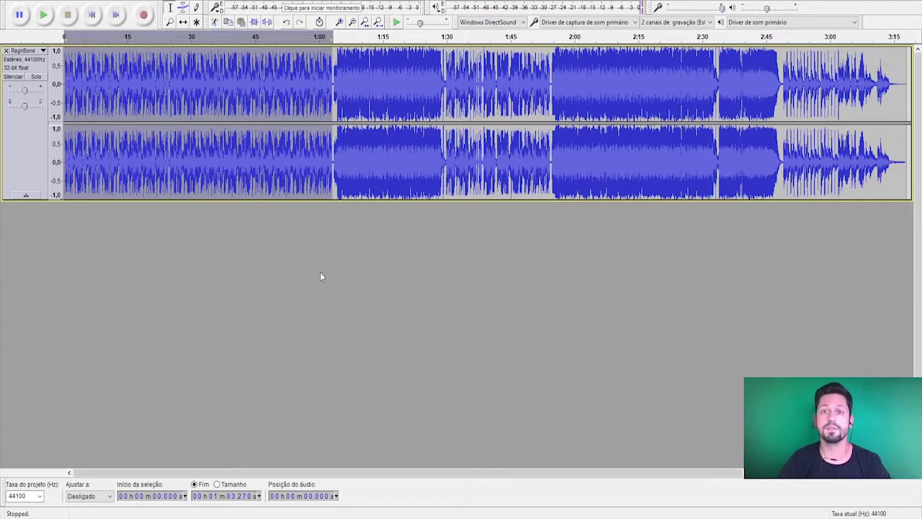
{"action": "left_click_drag", "start_coordinate": [444, 106], "coordinate": [330, 119]}
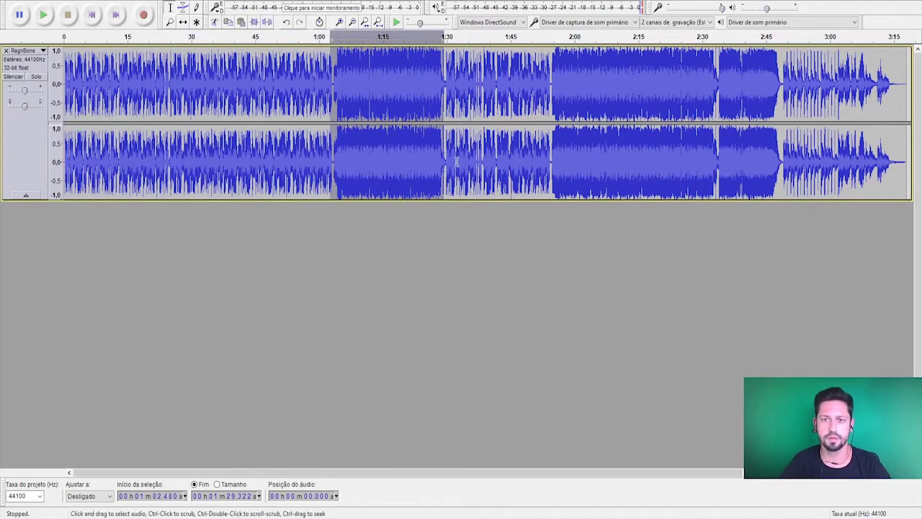
{"action": "left_click_drag", "start_coordinate": [553, 97], "coordinate": [445, 107]}
- Compare the opening with both loud sections by selecting start to 1:03, 1:55 to 2:46, and 1:04 to 1:28
{"action": "left_click_drag", "start_coordinate": [353, 123], "coordinate": [353, 125]}
{"action": "left_click_drag", "start_coordinate": [442, 107], "coordinate": [57, 103]}
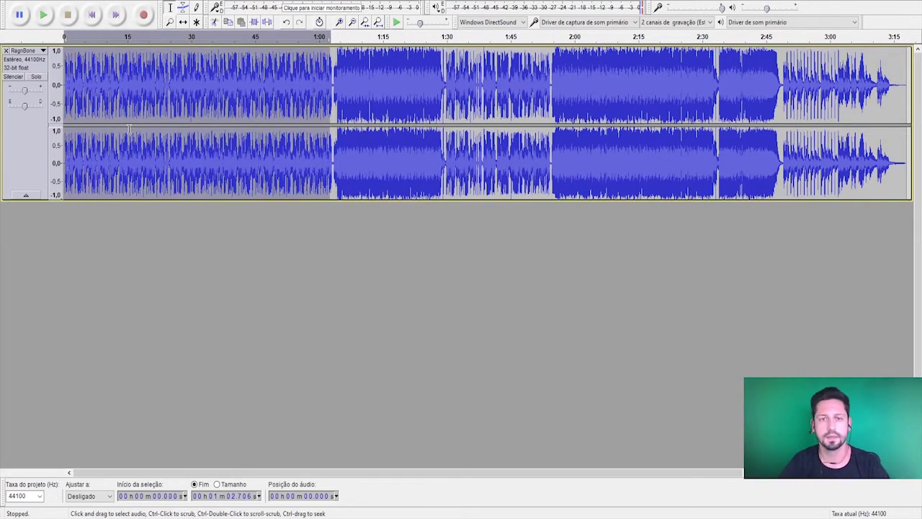
{"action": "left_click_drag", "start_coordinate": [337, 101], "coordinate": [441, 107]}
{"action": "left_click_drag", "start_coordinate": [553, 79], "coordinate": [772, 75]}
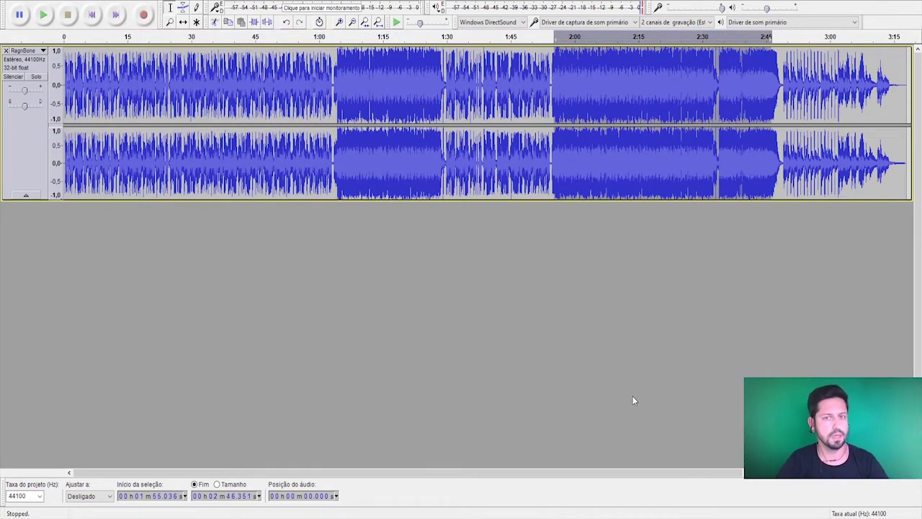
{"action": "left_click_drag", "start_coordinate": [336, 108], "coordinate": [440, 110]}
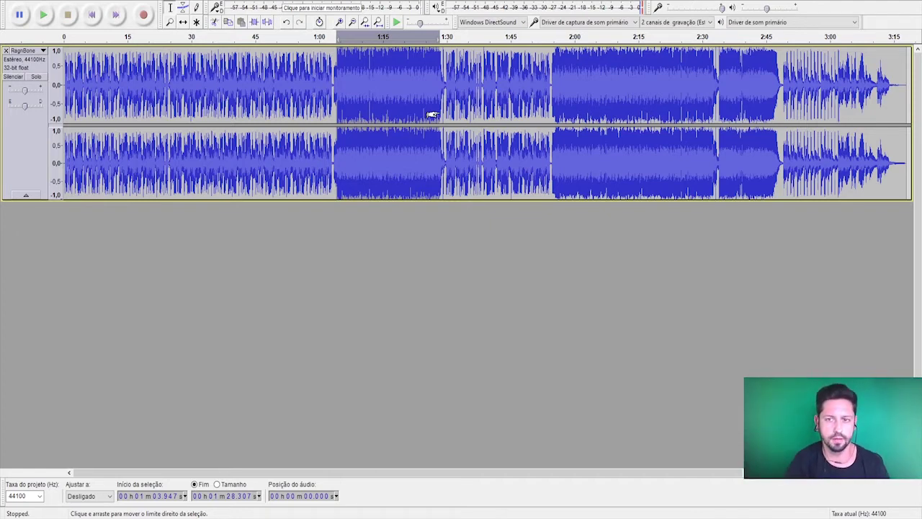
- Select parts of the opening and loud sections to compare levels: about 0:11 to 0:44, 1:06 to 1:29, and 1:55 to 2:27
{"action": "left_click_drag", "start_coordinate": [325, 92], "coordinate": [58, 94]}
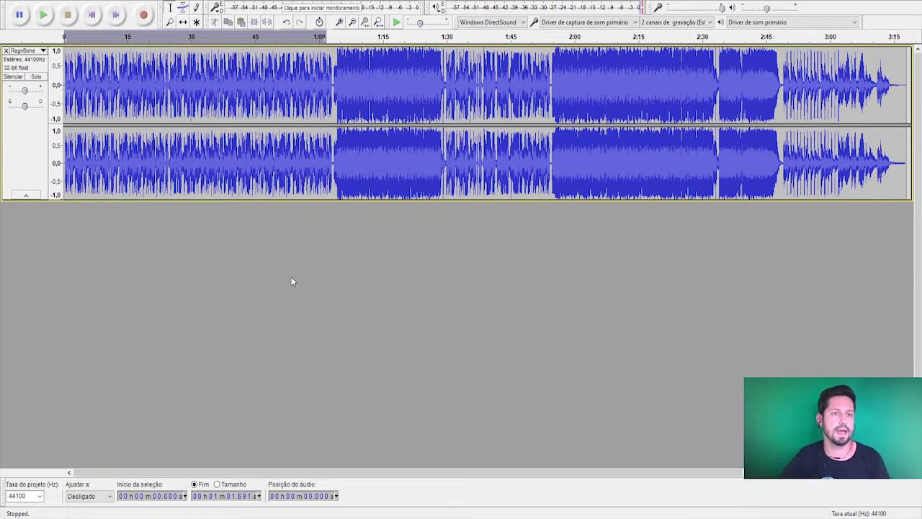
{"action": "left_click_drag", "start_coordinate": [252, 96], "coordinate": [109, 103]}
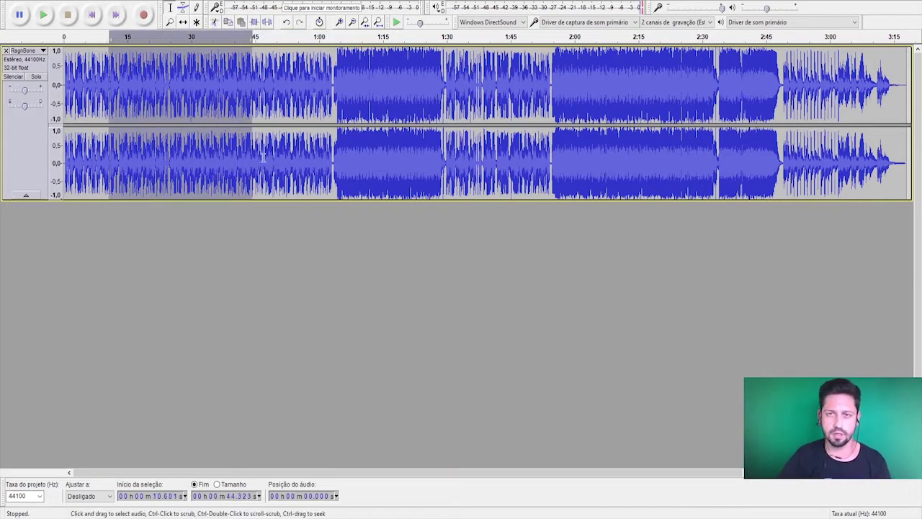
{"action": "left_click_drag", "start_coordinate": [345, 97], "coordinate": [411, 103]}
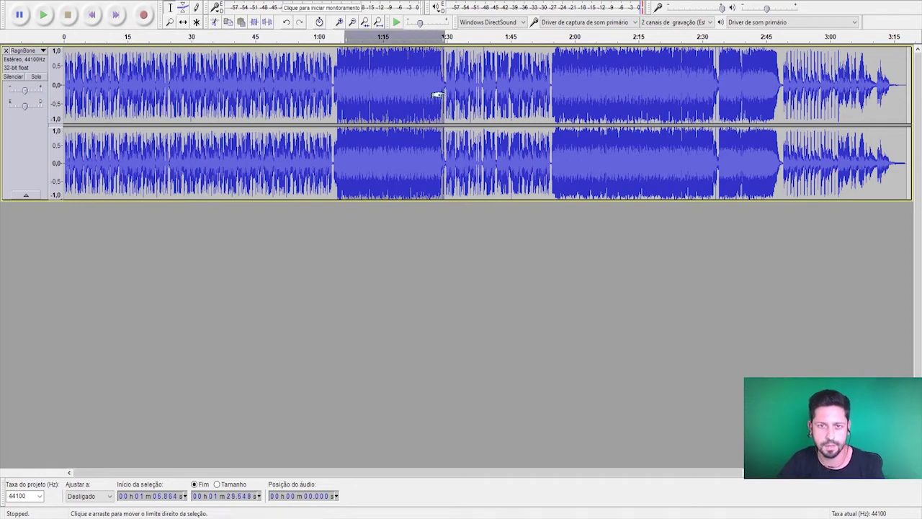
{"action": "left_click_drag", "start_coordinate": [555, 68], "coordinate": [688, 83]}
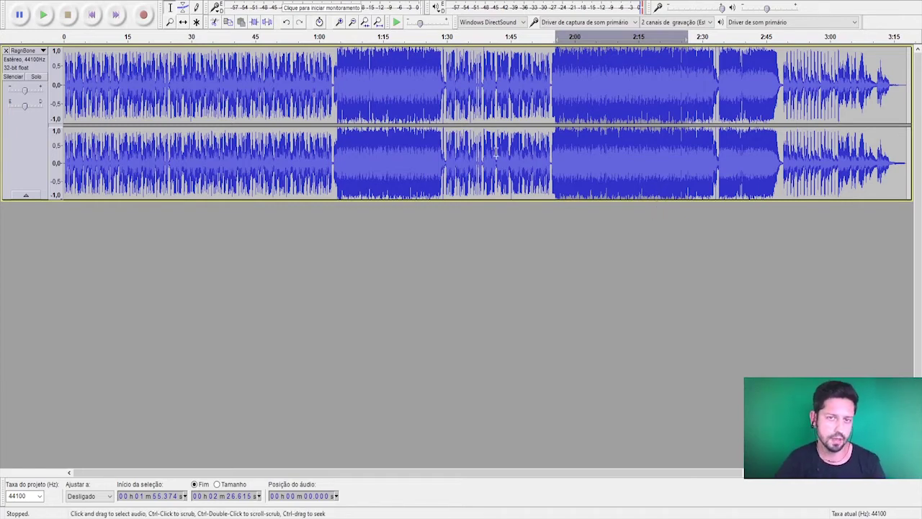
- Select the opening passage from about 0:33 to 1:00, play part of it and stop
{"action": "left_click_drag", "start_coordinate": [203, 89], "coordinate": [319, 92]}
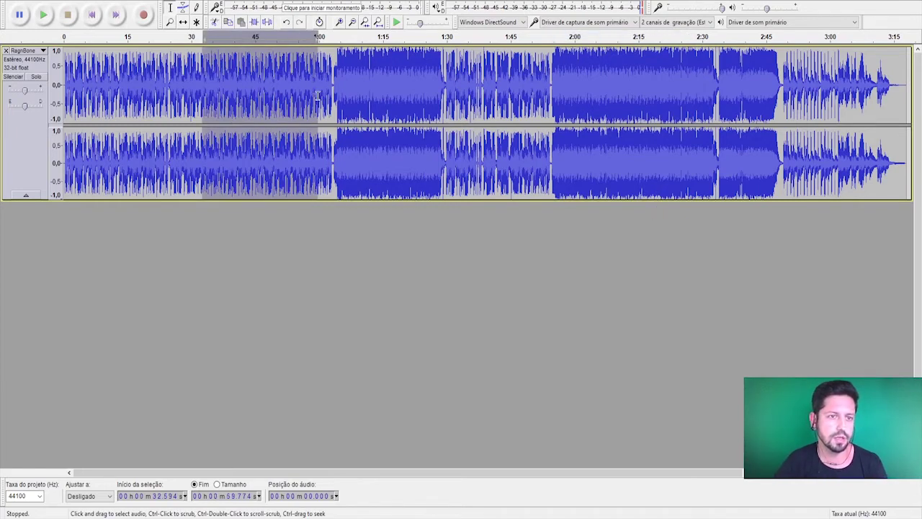
{"action": "key", "text": "space"}
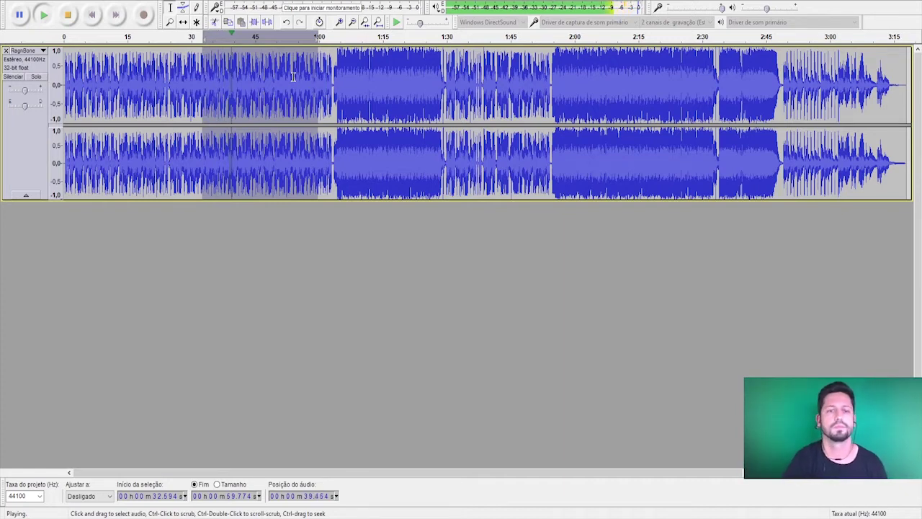
{"action": "key", "text": "space"}
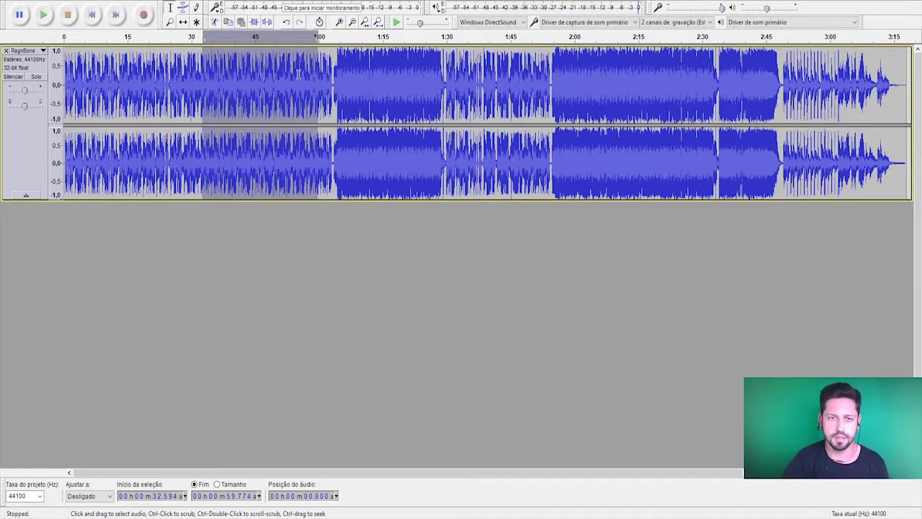
- Select the loud passage from about 1:07 to 1:26, listen to part of it and stop playback
{"action": "left_click", "coordinate": [345, 79]}
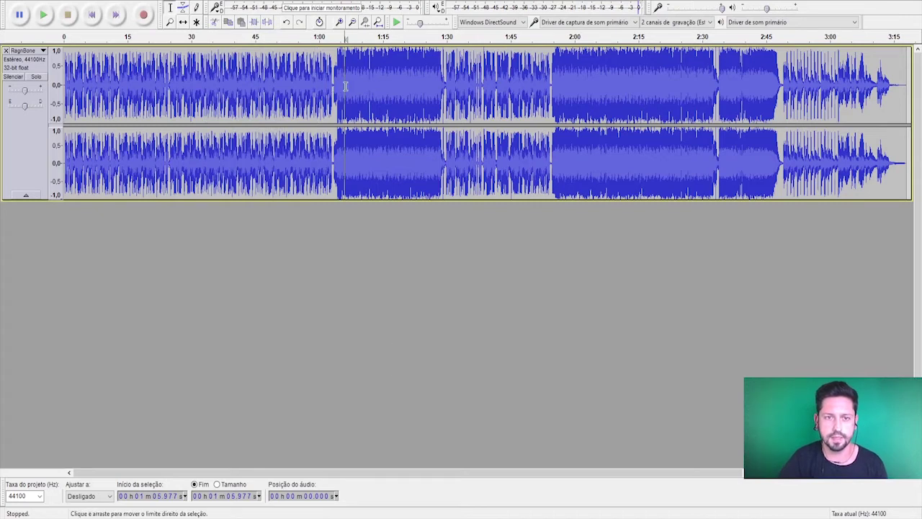
{"action": "left_click_drag", "start_coordinate": [351, 92], "coordinate": [423, 99]}
{"action": "key", "text": "space"}
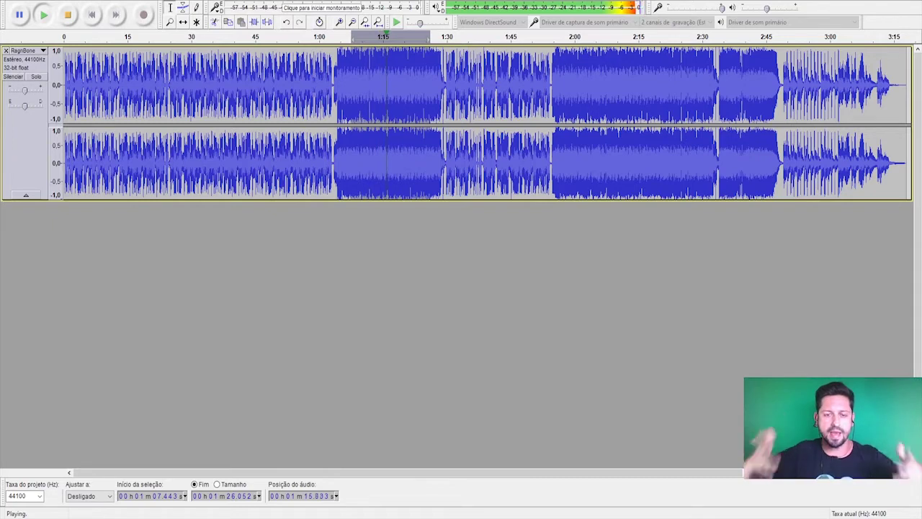
{"action": "key", "text": "space"}
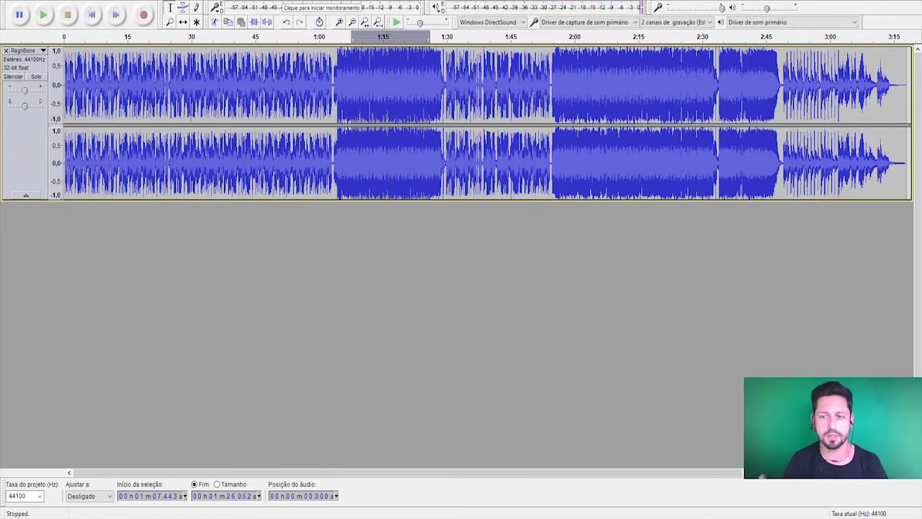
- Play the track from about 2:45 through the end of the last loud section, and stop
{"action": "left_click", "coordinate": [764, 89]}
{"action": "key", "text": "space"}
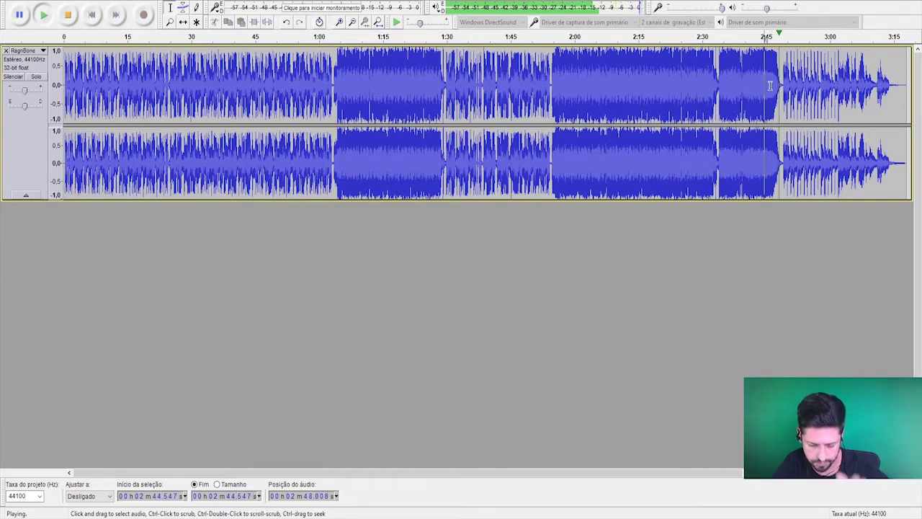
{"action": "key", "text": "space"}
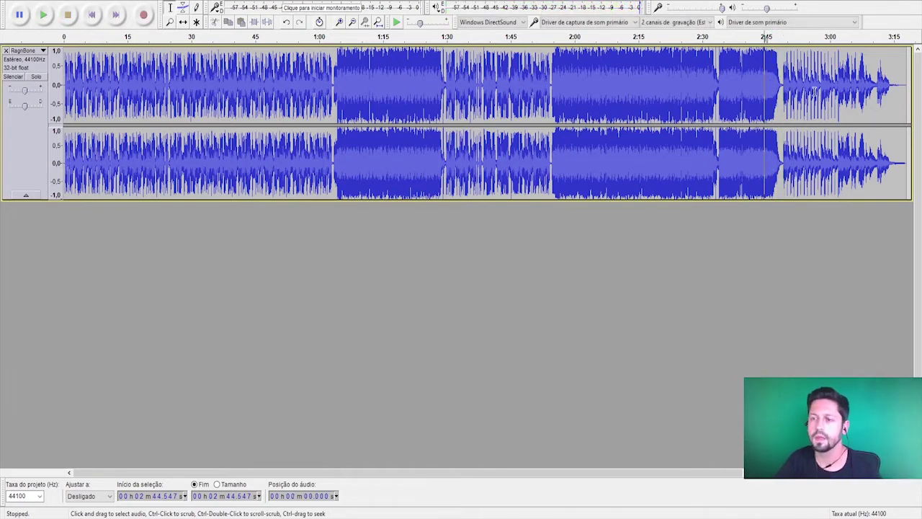
- Mark the gap from about 2:47 to 2:50, place the cursor at about 2:47, and listen to the quiet ending
{"action": "left_click", "coordinate": [776, 90]}
{"action": "left_click_drag", "start_coordinate": [776, 90], "coordinate": [785, 88]}
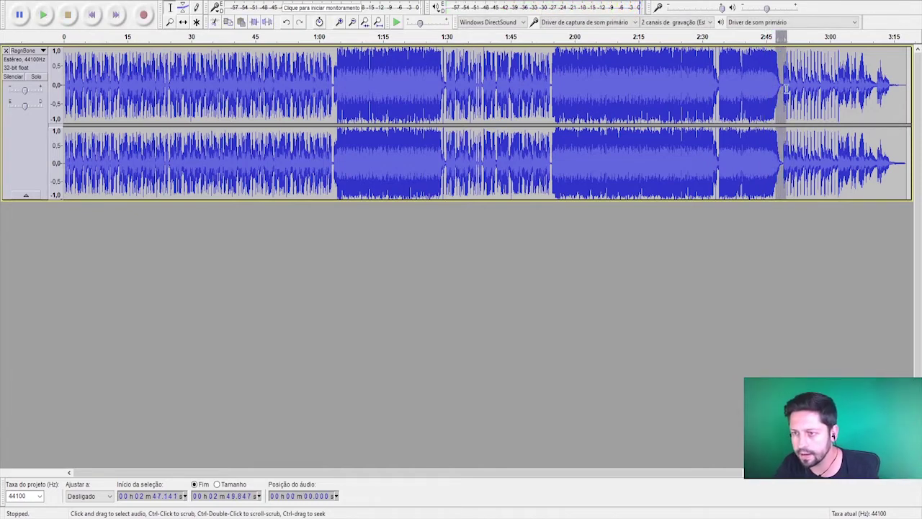
{"action": "left_click", "coordinate": [768, 90]}
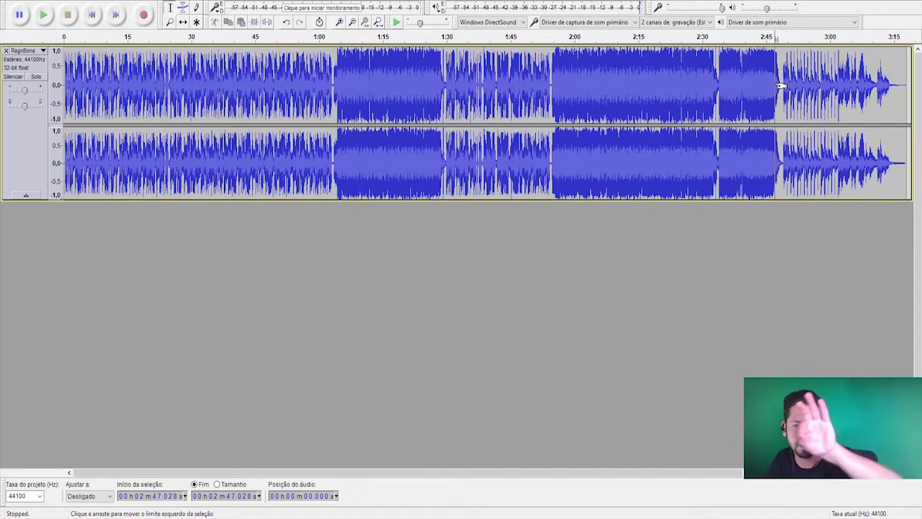
{"action": "left_click", "coordinate": [777, 87]}
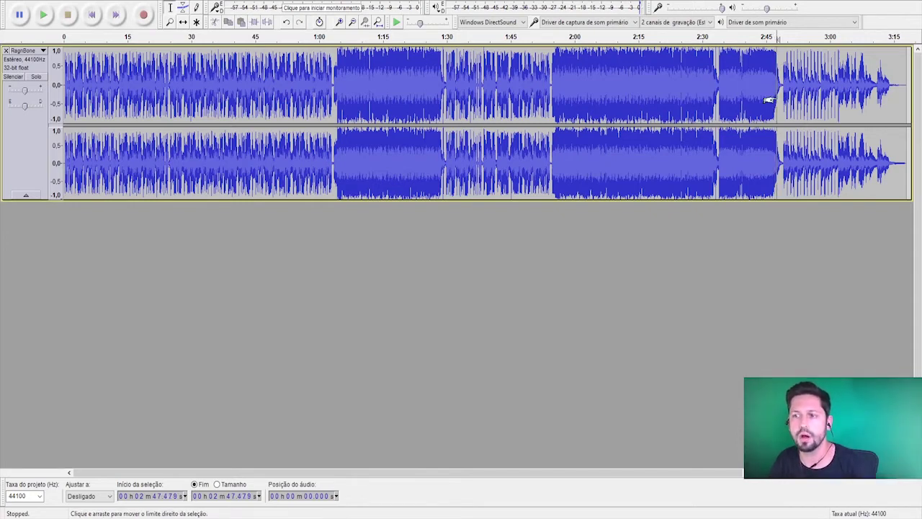
{"action": "key", "text": "space"}
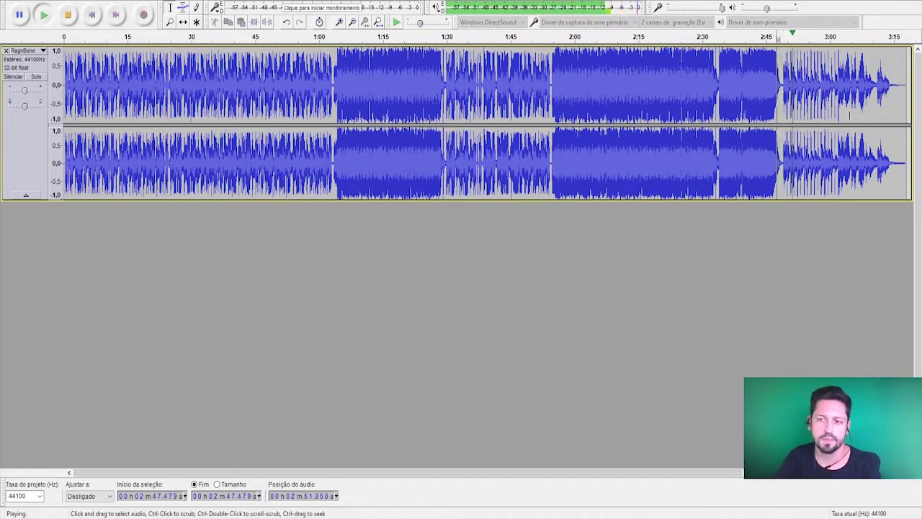
{"action": "key", "text": "space"}
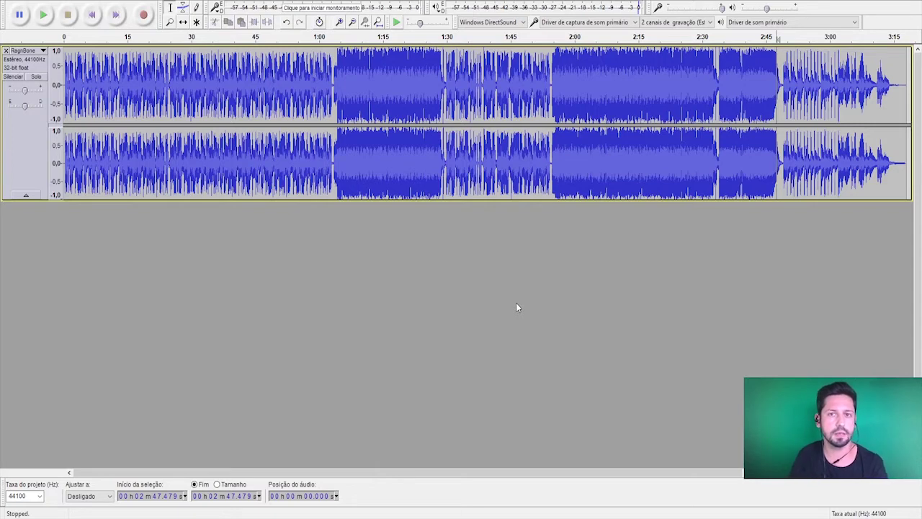
- Select the transition from the loud section to the quieter one, about 1:28 to 1:32, and listen to it
{"action": "left_click_drag", "start_coordinate": [438, 100], "coordinate": [454, 103]}
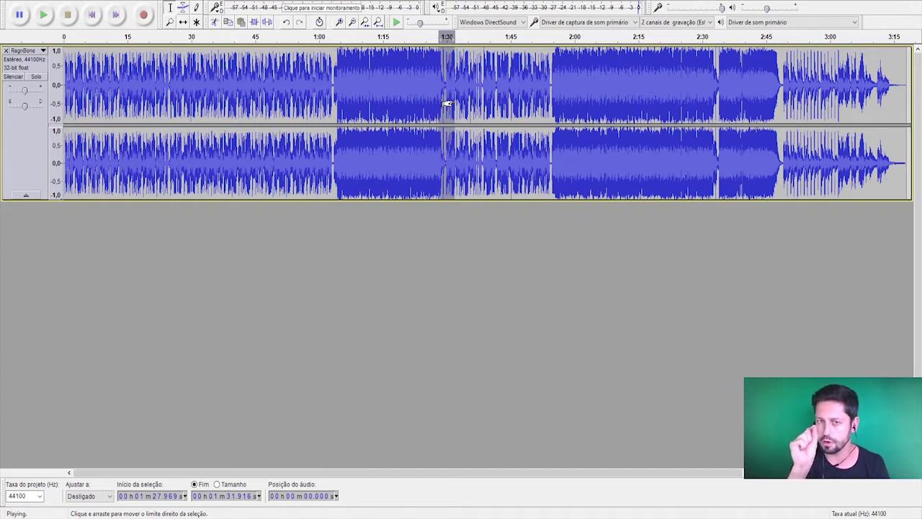
{"action": "key", "text": "space"}
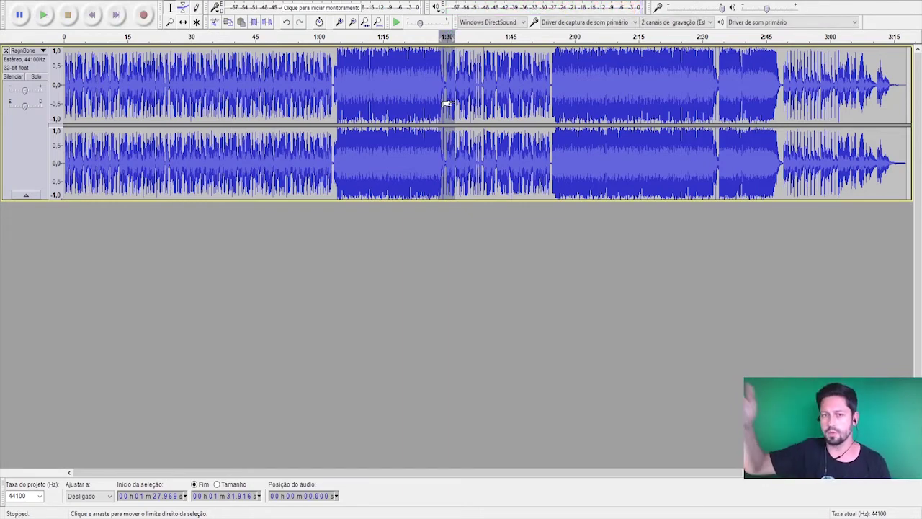
{"action": "key", "text": "space"}
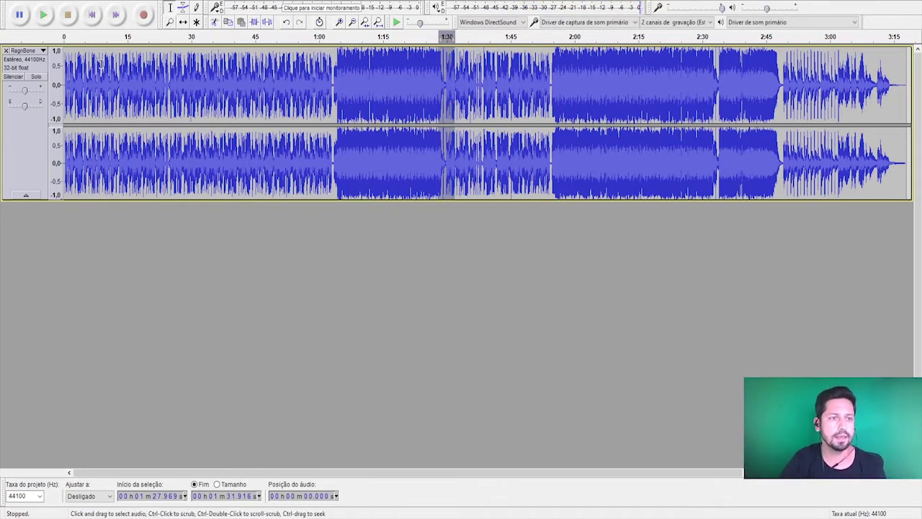
- Select a short opening passage from about 0:12 to 0:17 and listen to it twice
{"action": "left_click_drag", "start_coordinate": [112, 82], "coordinate": [135, 83]}
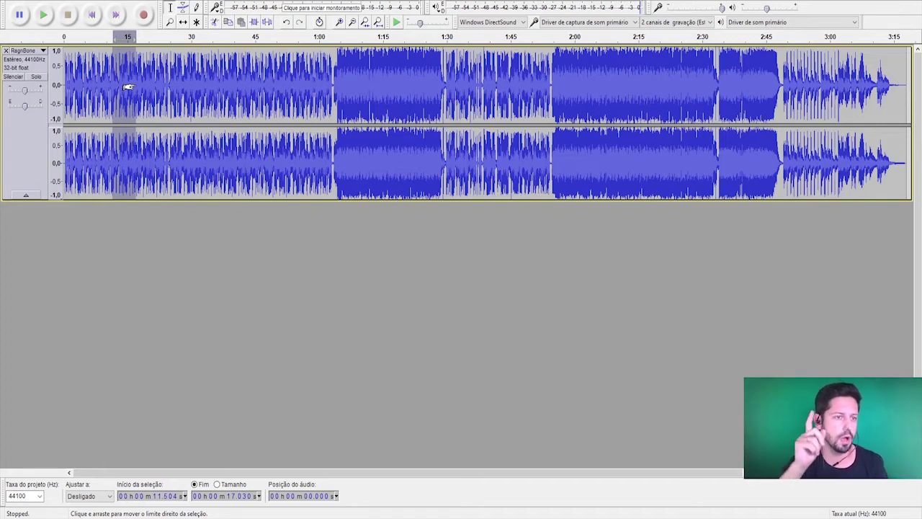
{"action": "key", "text": "space"}
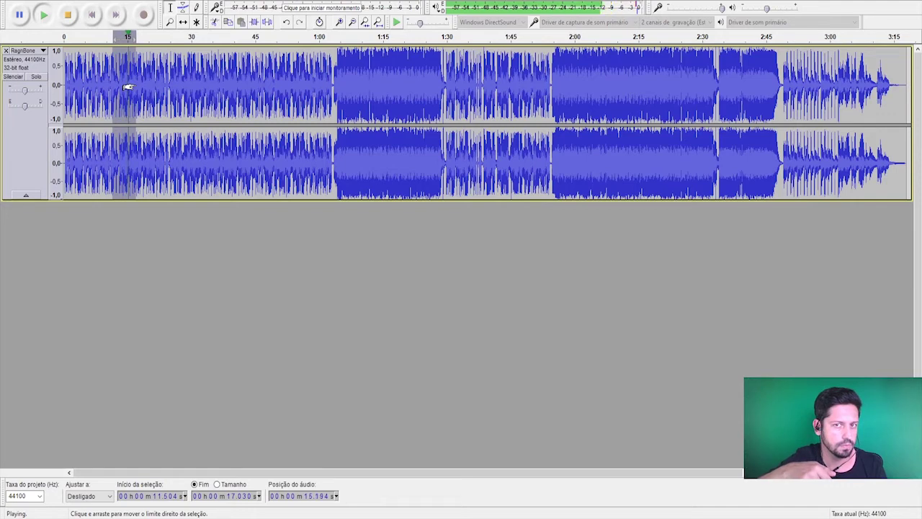
{"action": "key", "text": "space"}
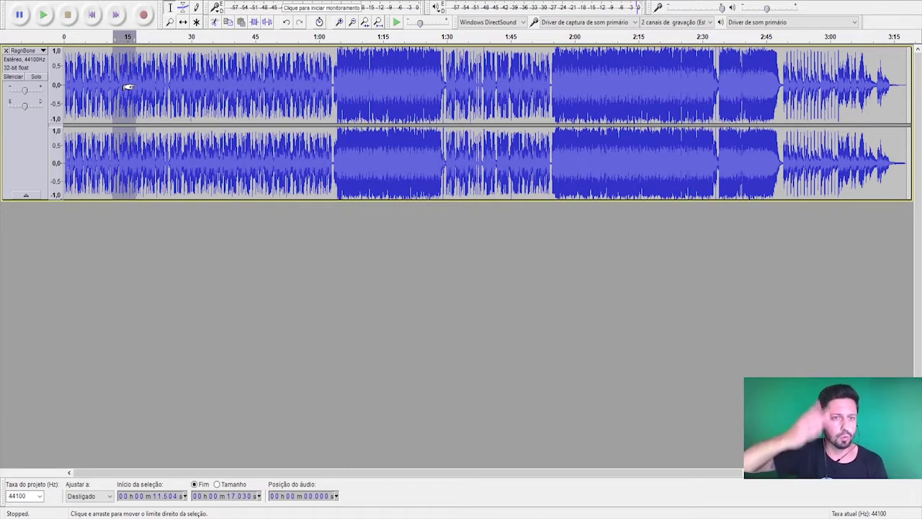
{"action": "key", "text": "space"}
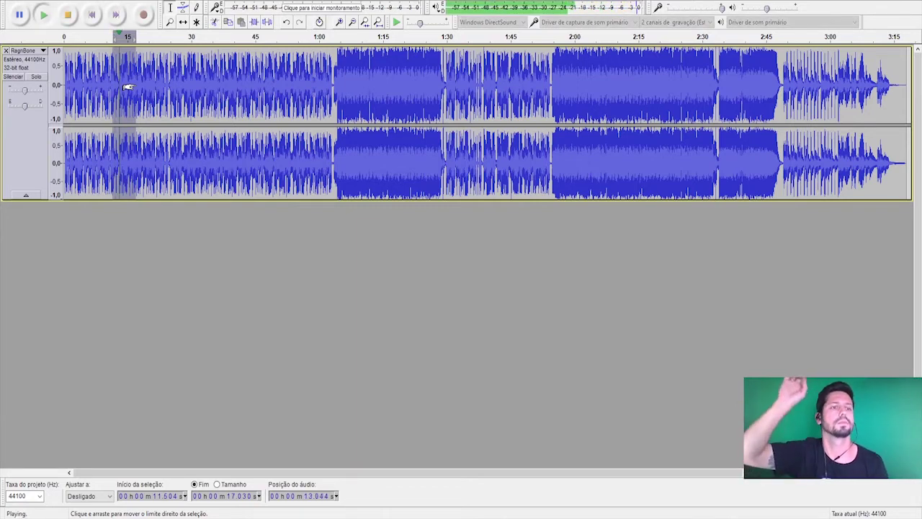
{"action": "key", "text": "space"}
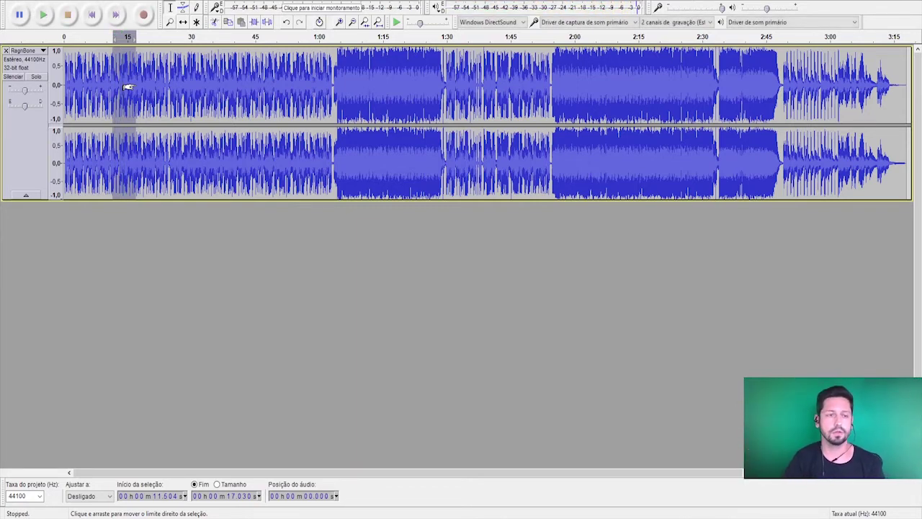
- Highlight the track from about 0:09 to its end, and reselect the transition from about 1:28 to 1:32
{"action": "left_click_drag", "start_coordinate": [108, 87], "coordinate": [280, 98]}
{"action": "left_click_drag", "start_coordinate": [103, 101], "coordinate": [909, 115]}
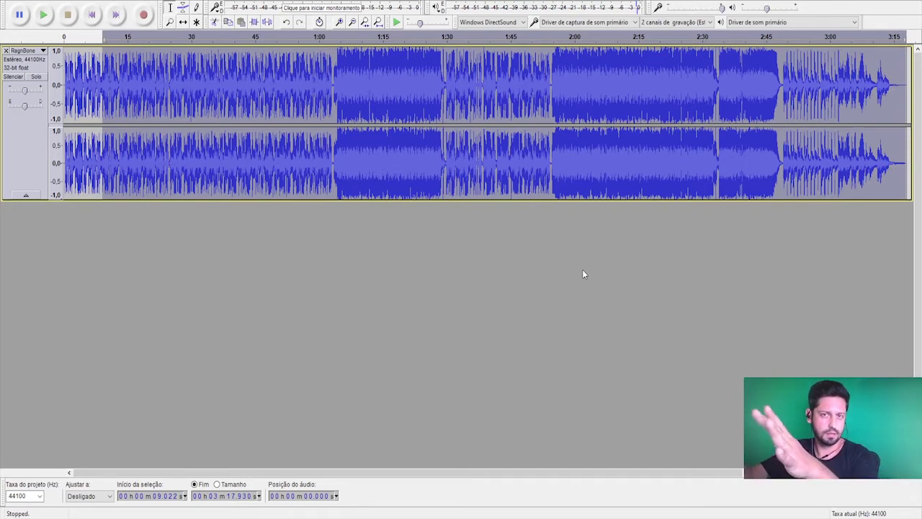
{"action": "left_click_drag", "start_coordinate": [438, 191], "coordinate": [453, 191]}
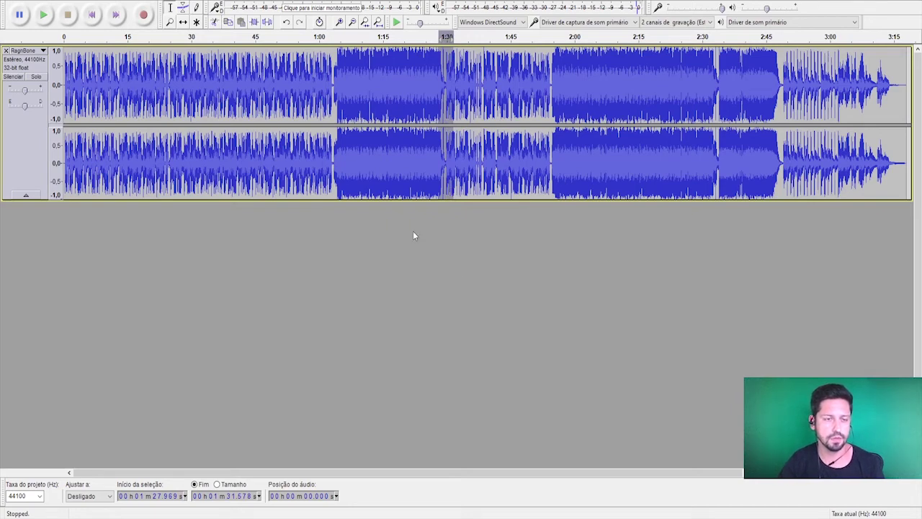
{"action": "left_click", "coordinate": [391, 294]}
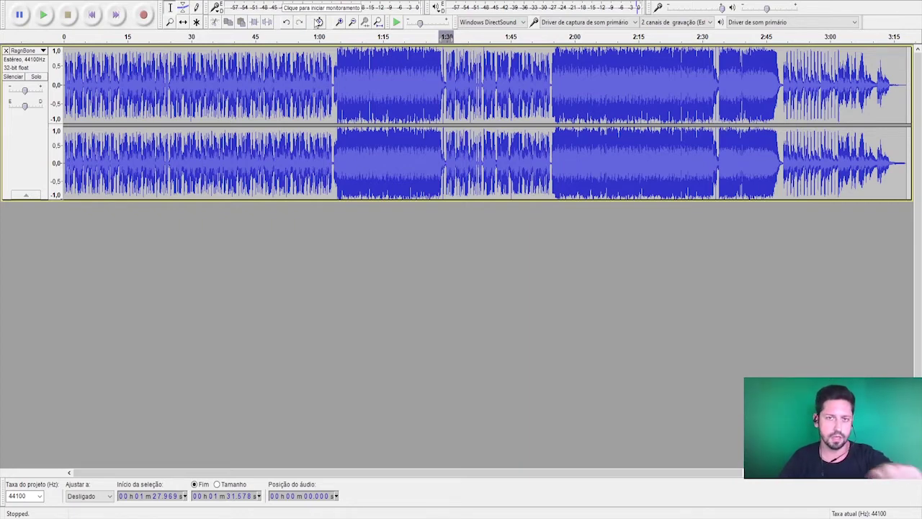
- Add an empty stereo track below the song, and listen to the song from about 0:12
{"action": "key", "text": "ctrl+shift+n"}
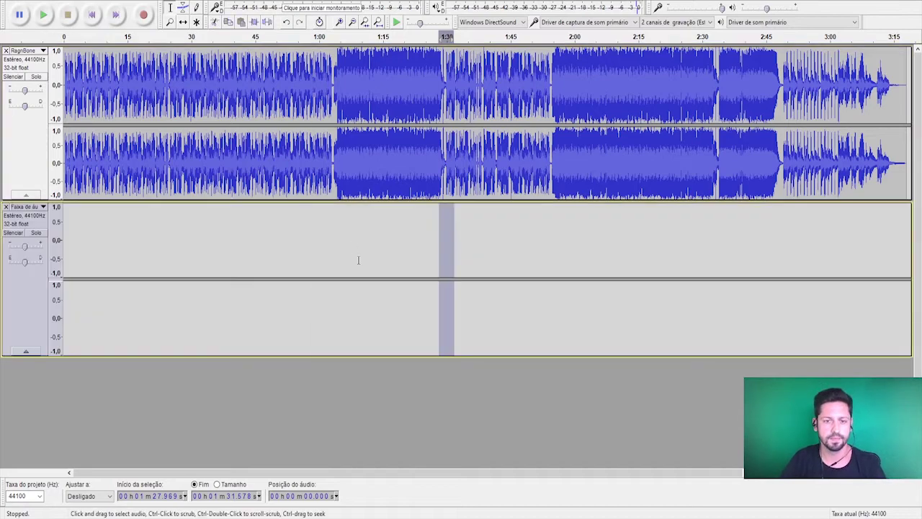
{"action": "left_click", "coordinate": [401, 336]}
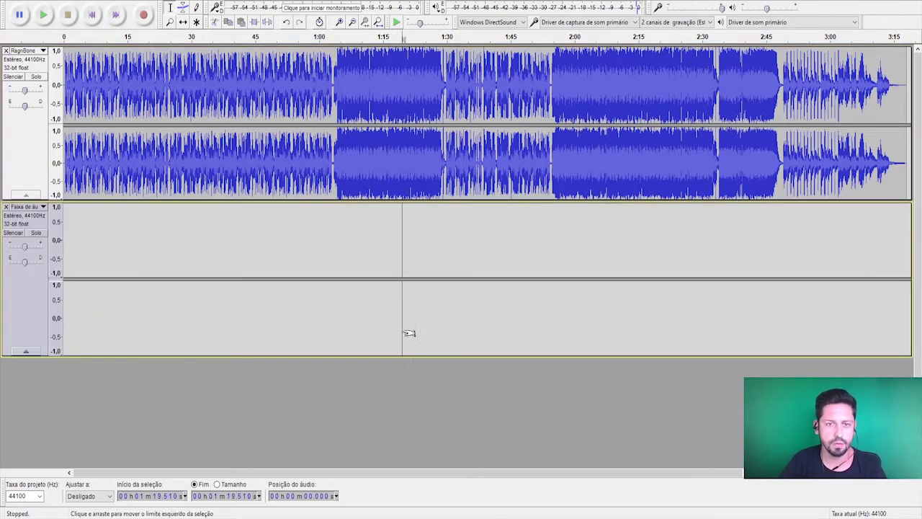
{"action": "left_click", "coordinate": [175, 100]}
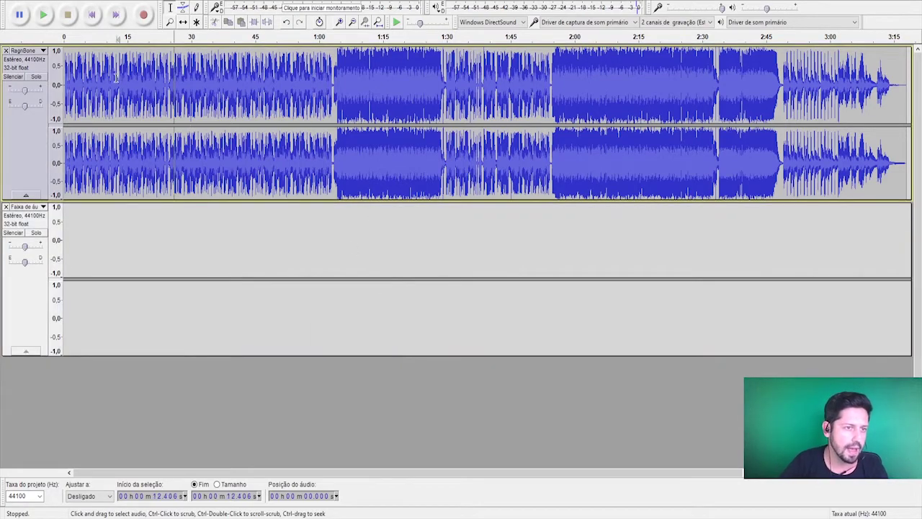
{"action": "left_click", "coordinate": [117, 99]}
{"action": "key", "text": "space"}
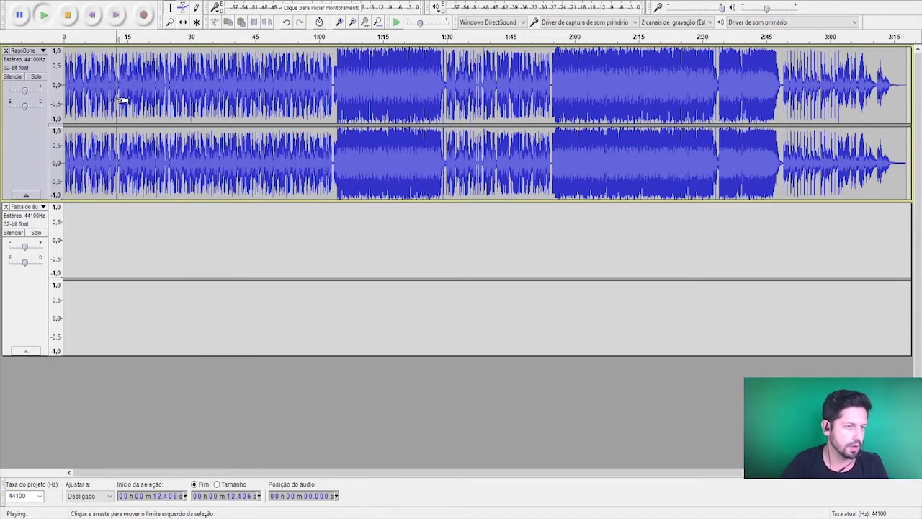
{"action": "key", "text": "space"}
- Copy the song from about 0:11 to its end into the new track, and move the pasted clip to start at about 1:28.4
{"action": "left_click_drag", "start_coordinate": [112, 97], "coordinate": [905, 134]}
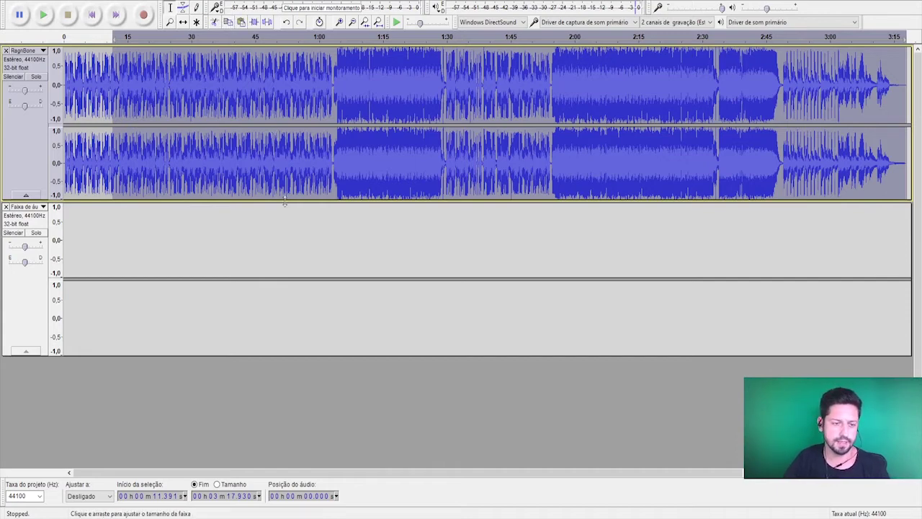
{"action": "left_click", "coordinate": [145, 252]}
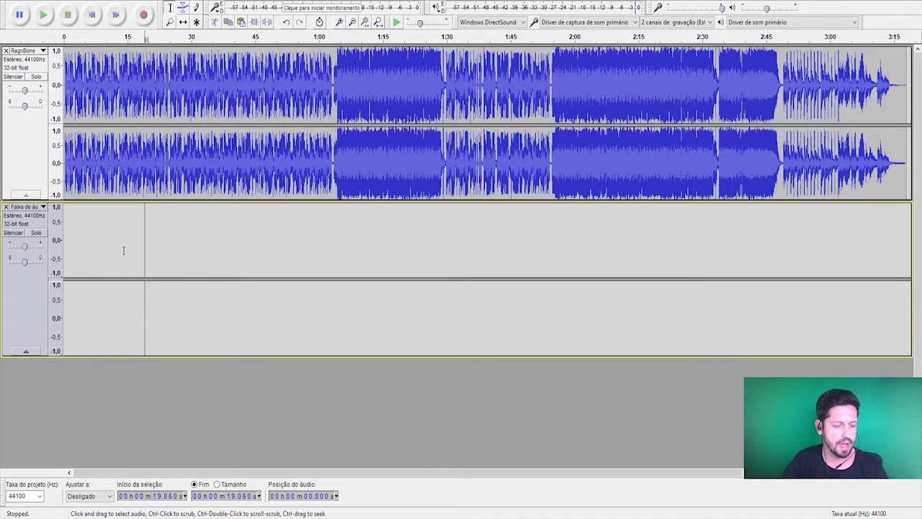
{"action": "left_click", "coordinate": [242, 22]}
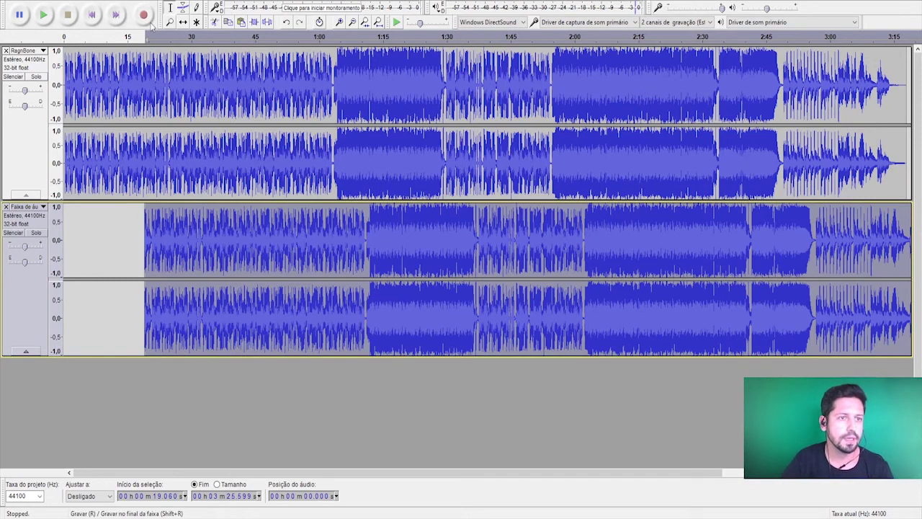
{"action": "left_click", "coordinate": [184, 23]}
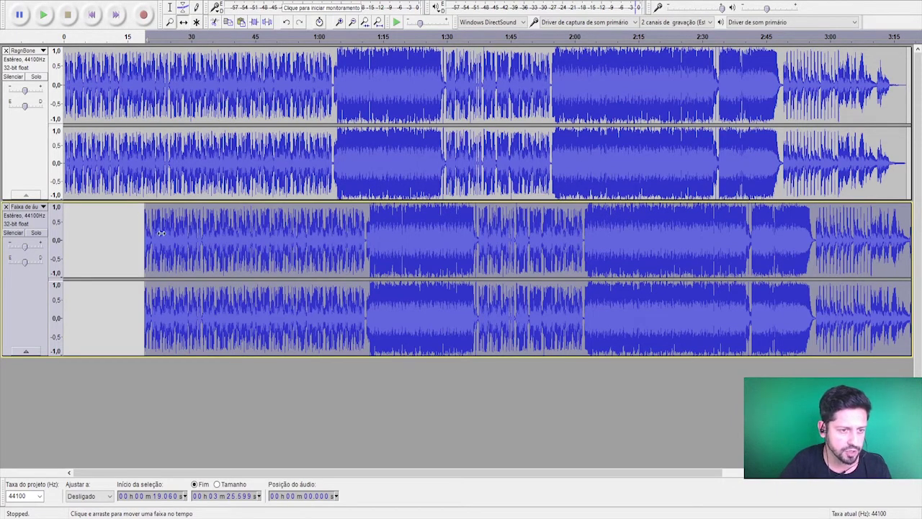
{"action": "left_click_drag", "start_coordinate": [150, 243], "coordinate": [446, 258]}
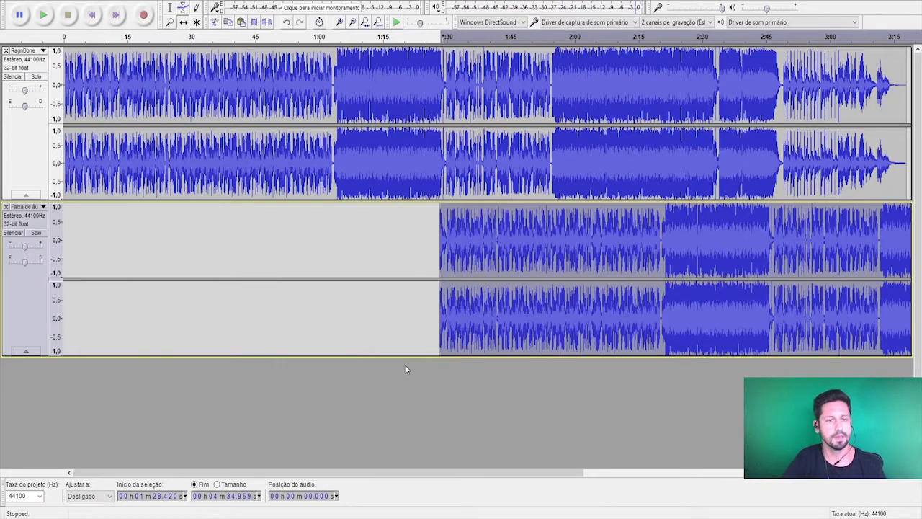
- Mark the beat offset near 1:30 in the second track, and shift its clip earlier to roughly match the beat in the first track
{"action": "left_click", "coordinate": [171, 7]}
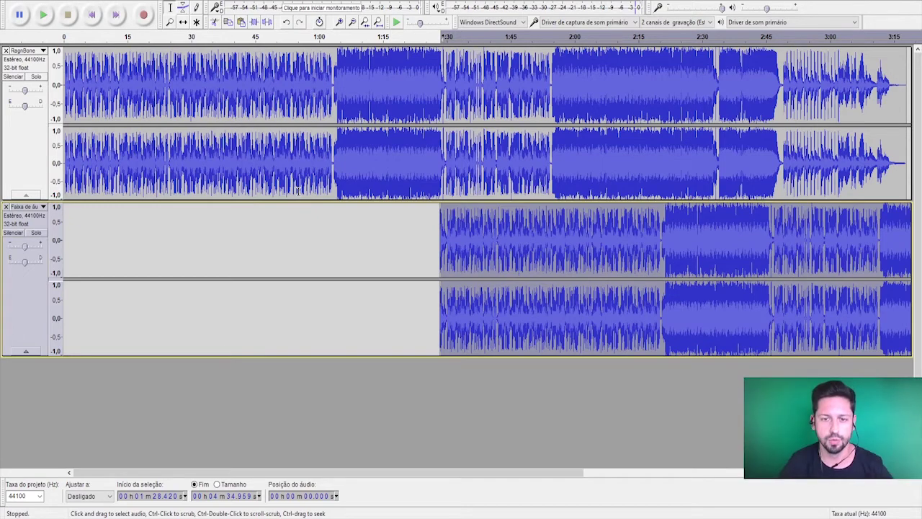
{"action": "left_click", "coordinate": [442, 87]}
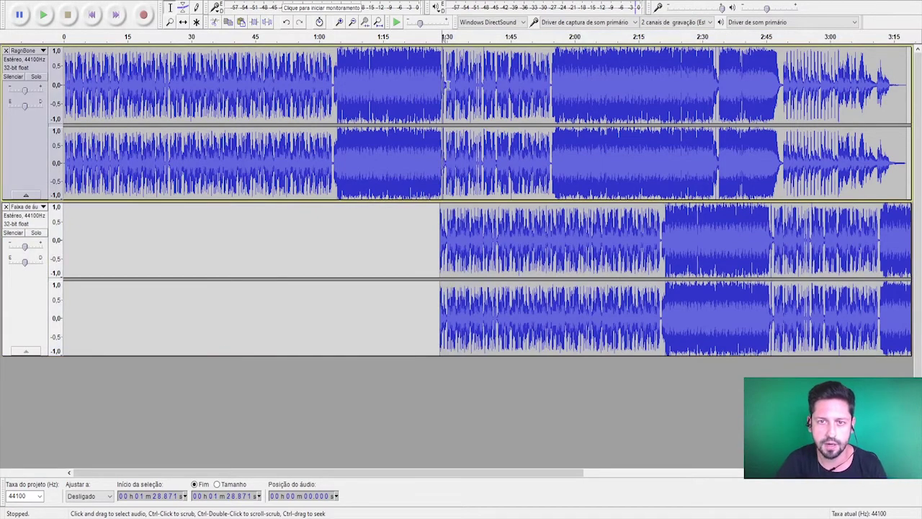
{"action": "left_click", "coordinate": [339, 22]}
{"action": "left_click", "coordinate": [339, 22]}
{"action": "left_click", "coordinate": [339, 23]}
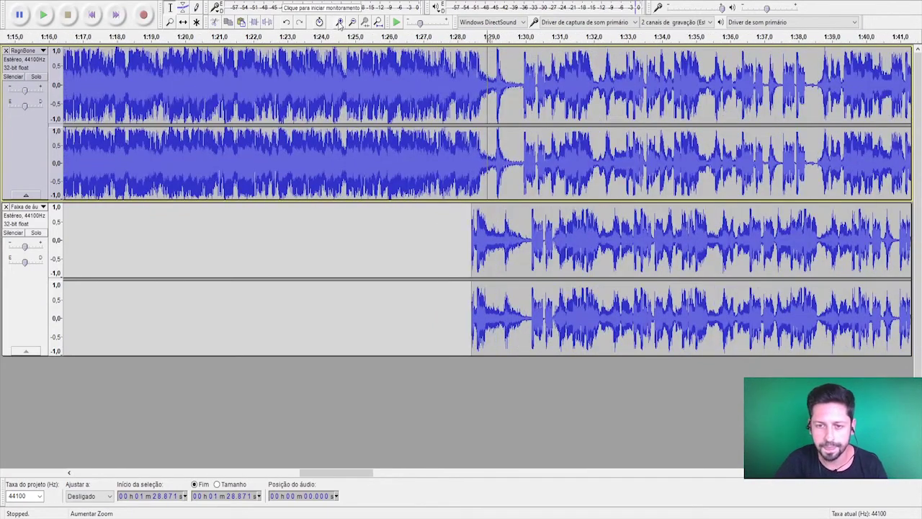
{"action": "left_click", "coordinate": [339, 22]}
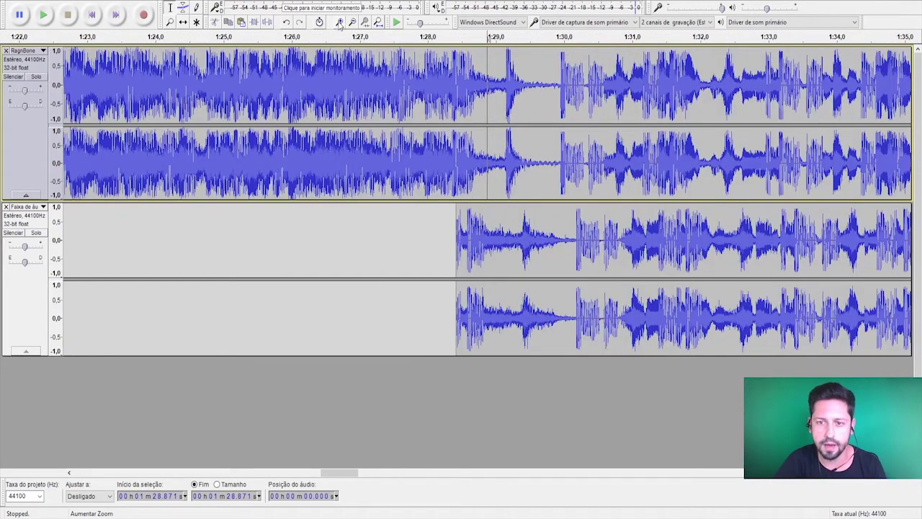
{"action": "left_click", "coordinate": [339, 23]}
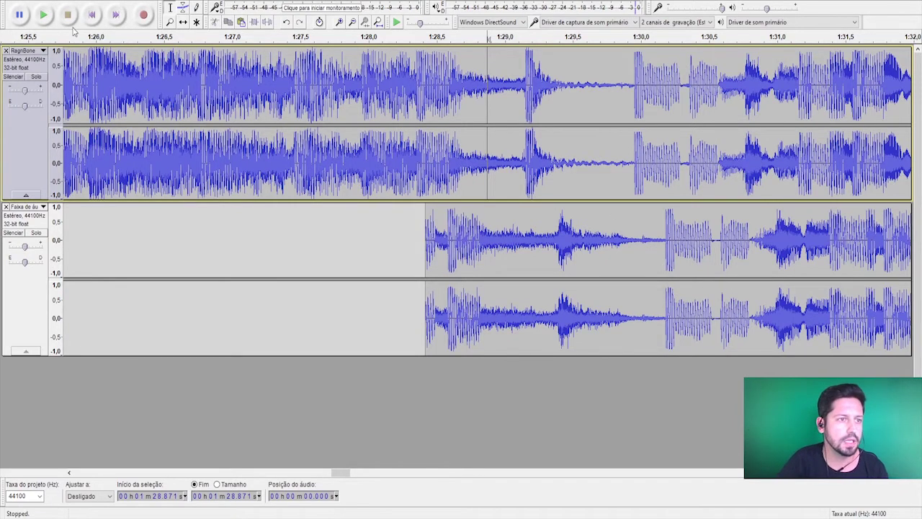
{"action": "left_click_drag", "start_coordinate": [668, 239], "coordinate": [640, 239]}
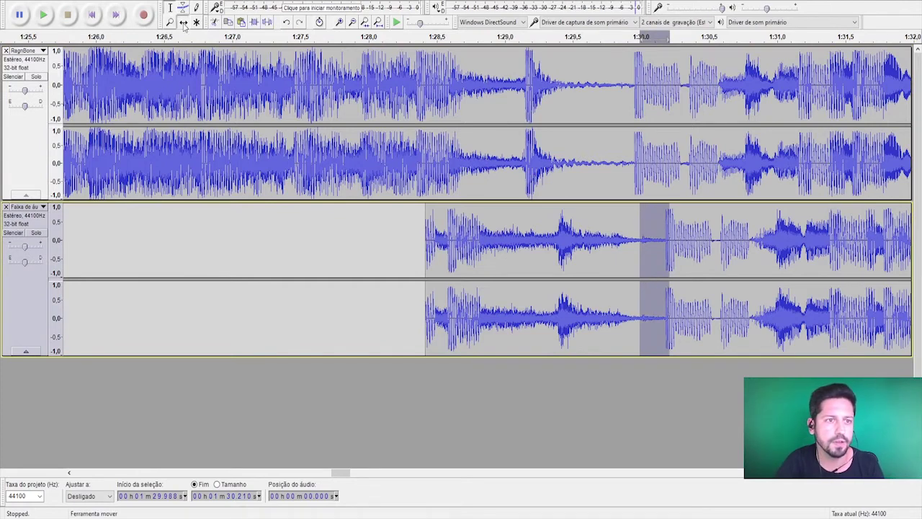
{"action": "left_click_drag", "start_coordinate": [794, 328], "coordinate": [762, 322]}
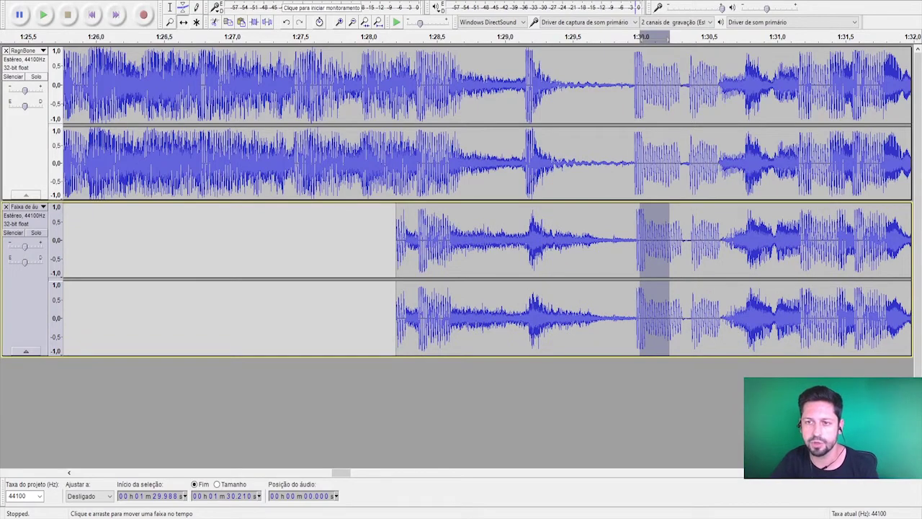
- Fine-align the second track's clip so its beat onset matches the first track's at about 1:29.953
{"action": "scroll", "coordinate": [656, 227], "scroll_direction": "up", "scroll_amount": 2}
{"action": "scroll", "coordinate": [602, 228], "scroll_direction": "up", "scroll_amount": 3}
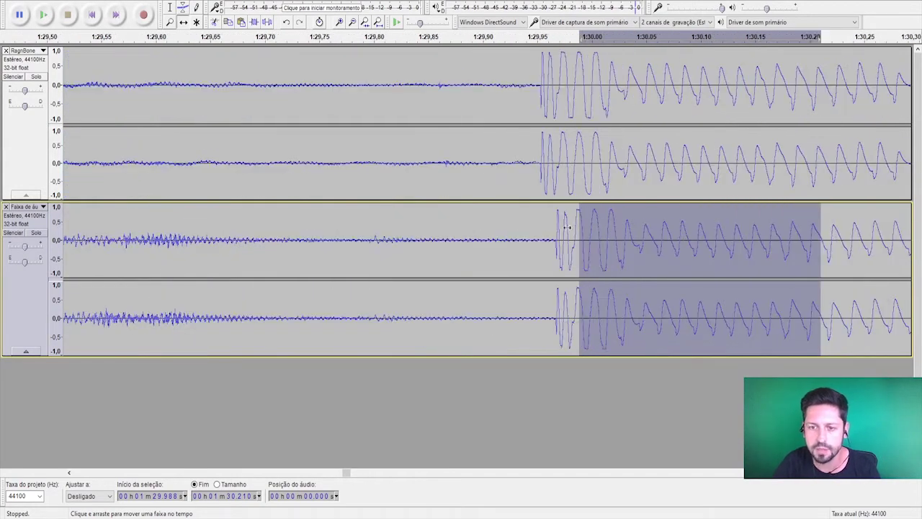
{"action": "left_click_drag", "start_coordinate": [538, 232], "coordinate": [525, 233]}
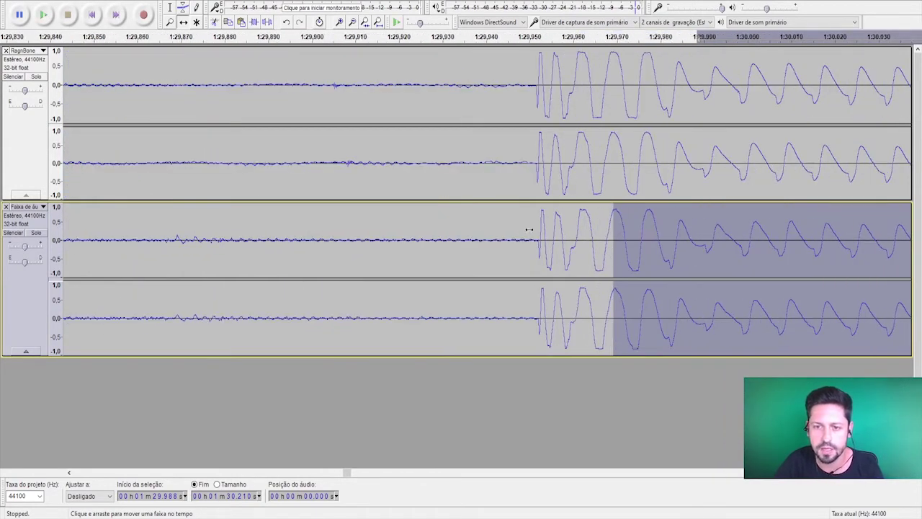
{"action": "scroll", "coordinate": [529, 231], "scroll_direction": "up", "scroll_amount": 3}
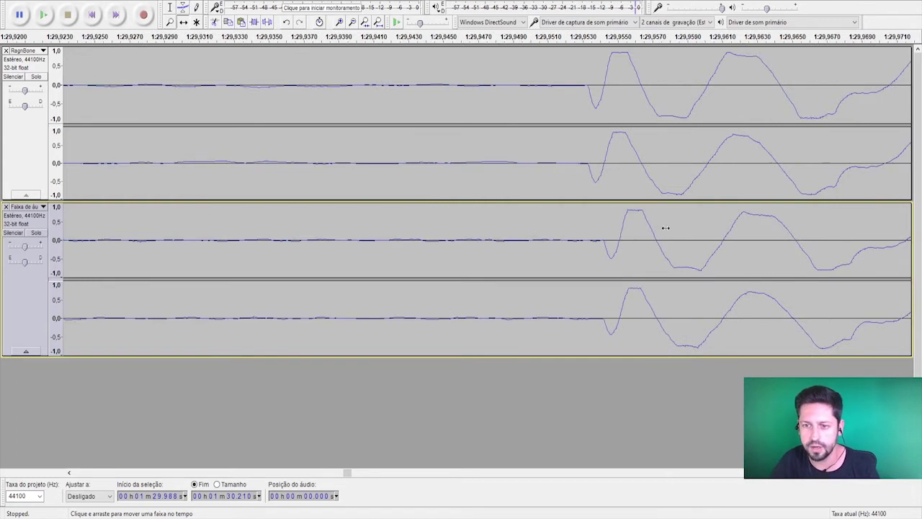
{"action": "scroll", "coordinate": [665, 228], "scroll_direction": "up", "scroll_amount": 1}
{"action": "left_click_drag", "start_coordinate": [613, 230], "coordinate": [583, 232]}
{"action": "scroll", "coordinate": [522, 205], "scroll_direction": "up", "scroll_amount": 1}
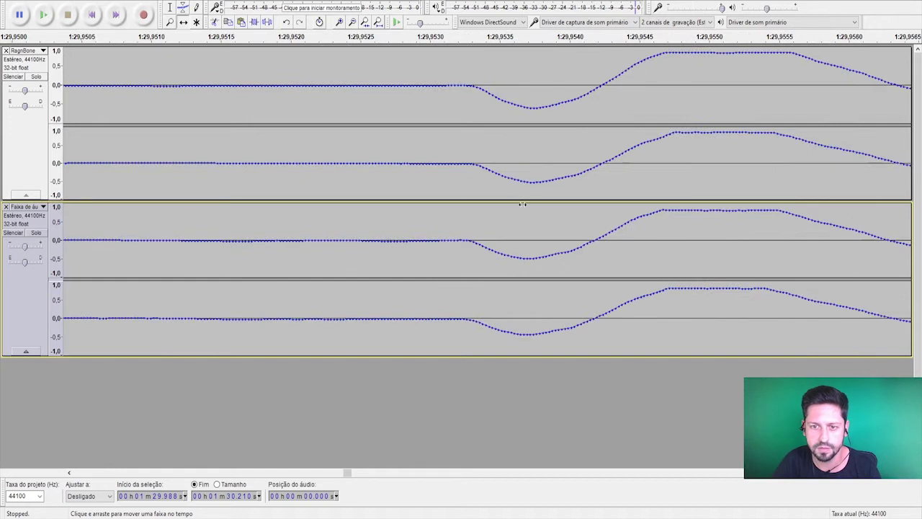
{"action": "scroll", "coordinate": [531, 206], "scroll_direction": "down", "scroll_amount": 1}
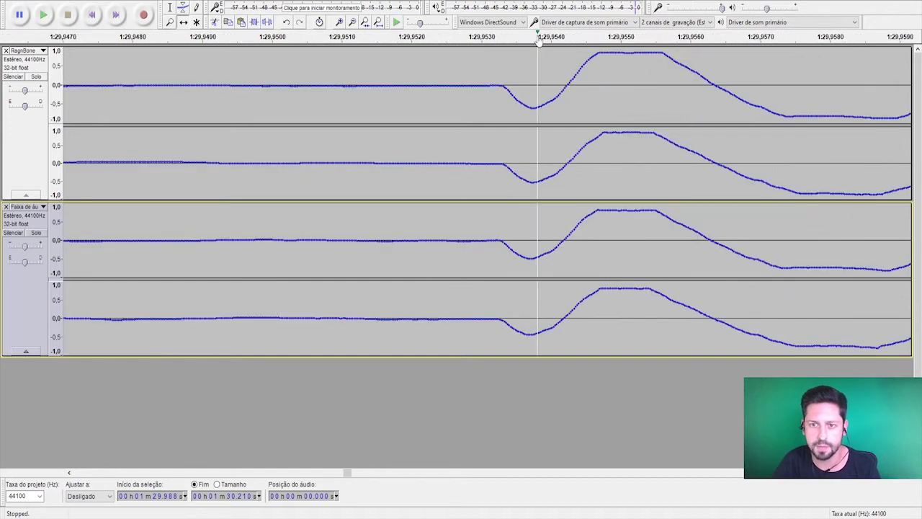
{"action": "left_click_drag", "start_coordinate": [559, 223], "coordinate": [565, 224]}
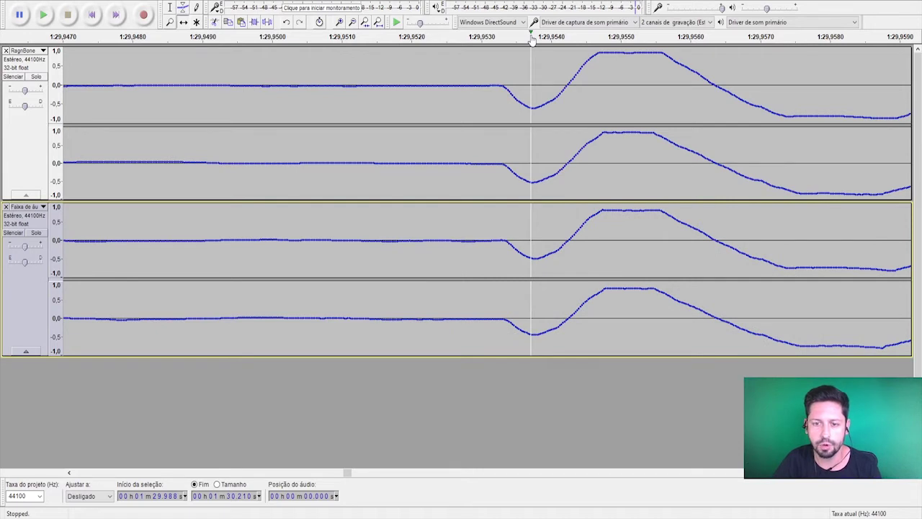
- Delete the remainder of the song in the first track from about 1:30.7 to its end
{"action": "scroll", "coordinate": [531, 41], "scroll_direction": "down", "scroll_amount": 2}
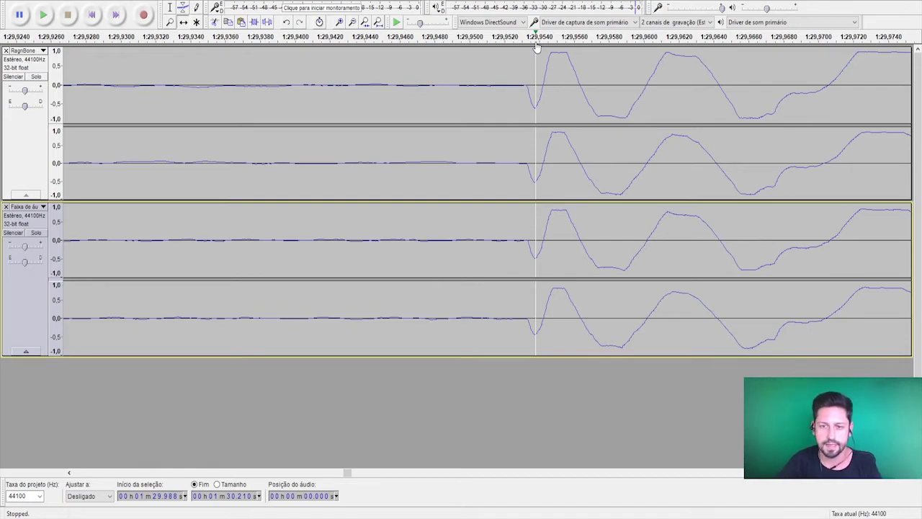
{"action": "scroll", "coordinate": [512, 119], "scroll_direction": "down", "scroll_amount": 6}
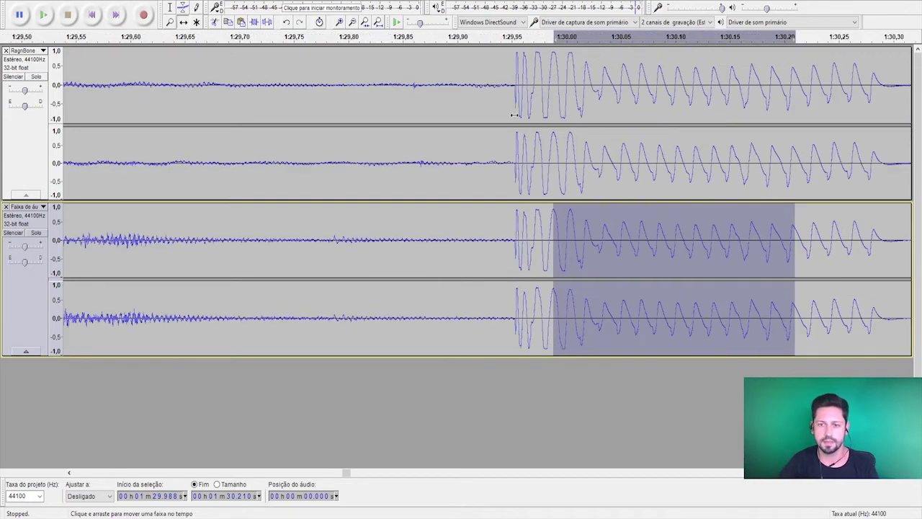
{"action": "scroll", "coordinate": [513, 115], "scroll_direction": "down", "scroll_amount": 4}
{"action": "scroll", "coordinate": [509, 115], "scroll_direction": "down", "scroll_amount": 5}
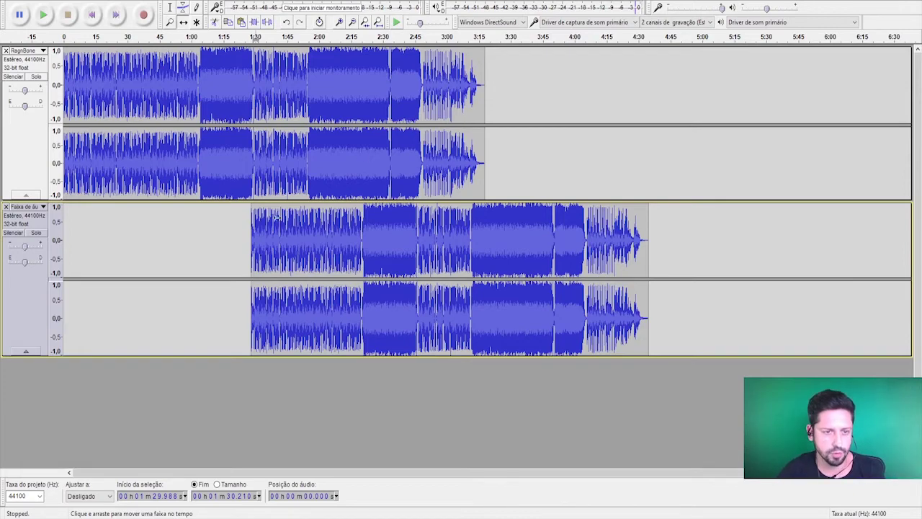
{"action": "scroll", "coordinate": [245, 262], "scroll_direction": "up", "scroll_amount": 3}
{"action": "scroll", "coordinate": [245, 261], "scroll_direction": "down", "scroll_amount": 3}
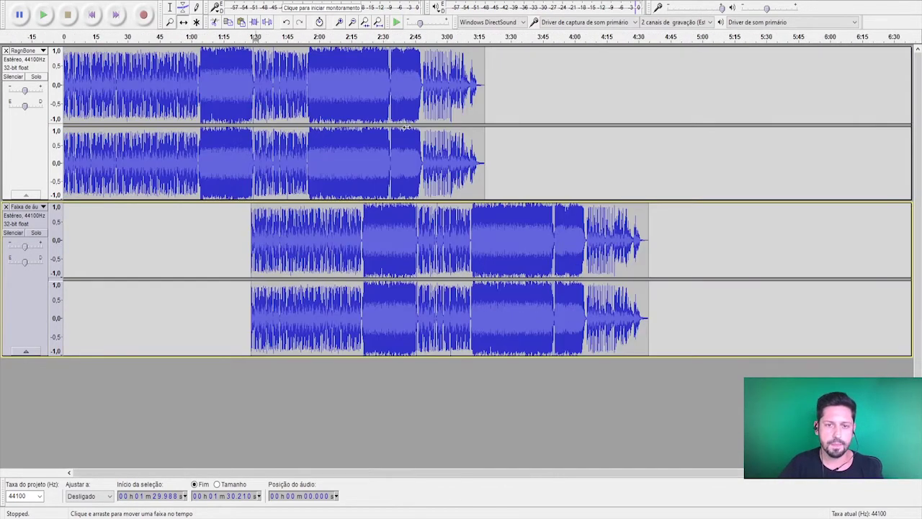
{"action": "left_click_drag", "start_coordinate": [502, 103], "coordinate": [264, 122]}
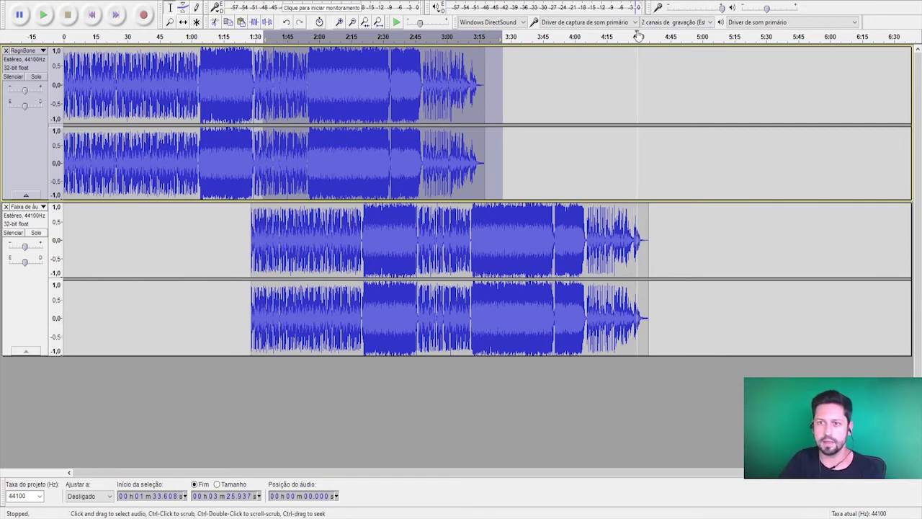
{"action": "left_click", "coordinate": [534, 87]}
{"action": "left_click_drag", "start_coordinate": [502, 86], "coordinate": [255, 147]}
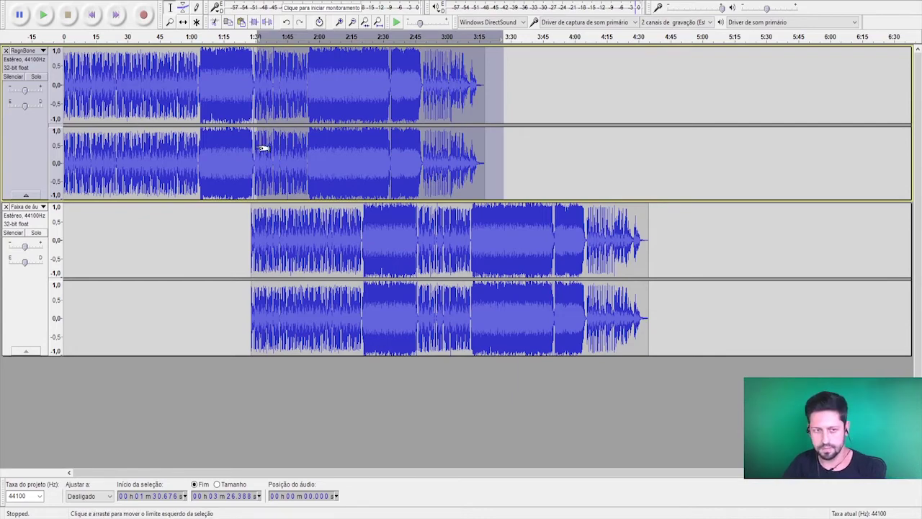
{"action": "key", "text": "Delete"}
- Compare the hit at about 1:29.2 in both tracks by selecting it across them
{"action": "scroll", "coordinate": [244, 220], "scroll_direction": "up", "scroll_amount": 3}
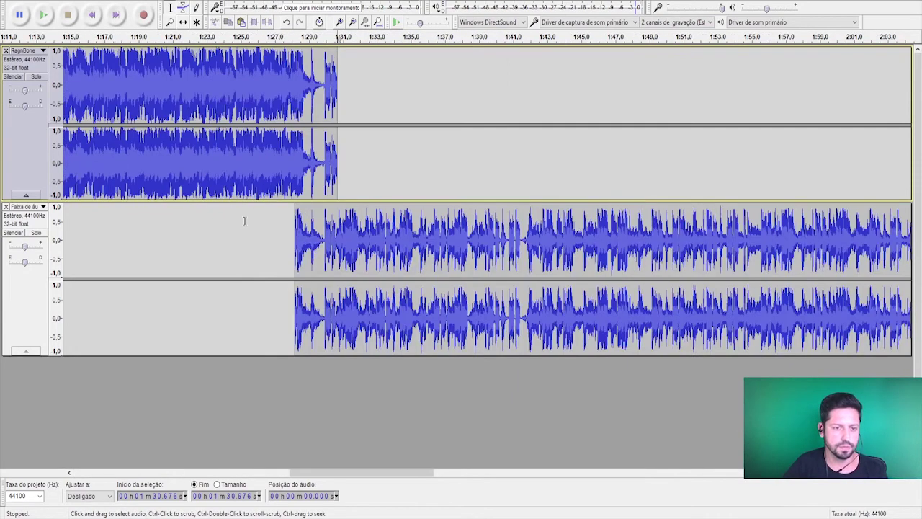
{"action": "scroll", "coordinate": [270, 220], "scroll_direction": "up", "scroll_amount": 2}
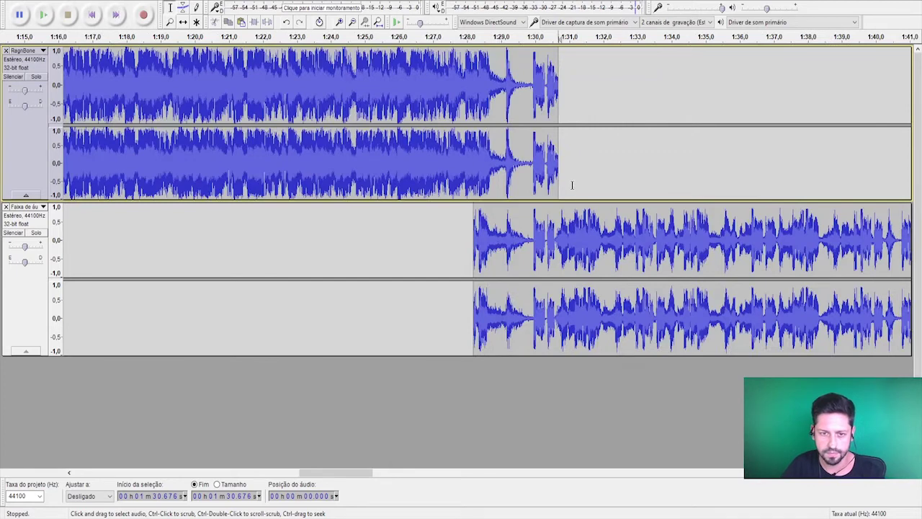
{"action": "scroll", "coordinate": [400, 143], "scroll_direction": "left", "scroll_amount": 1}
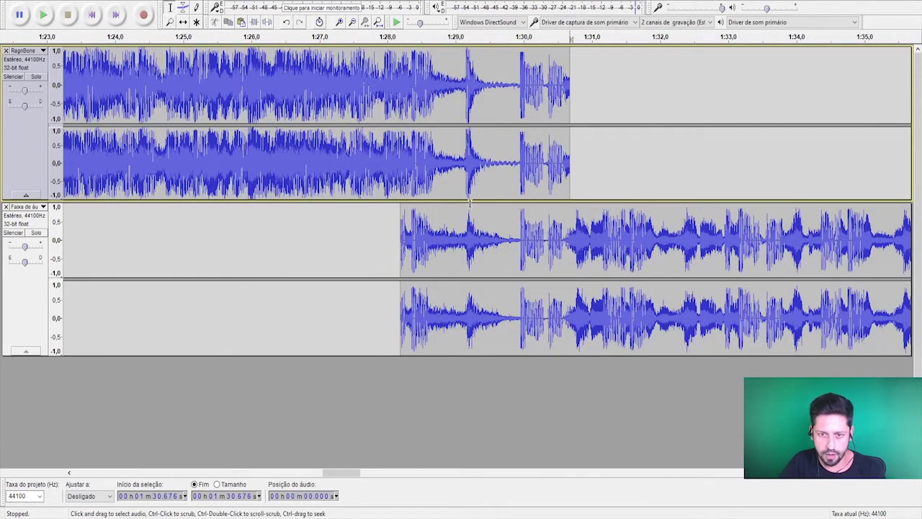
{"action": "left_click_drag", "start_coordinate": [465, 180], "coordinate": [478, 245]}
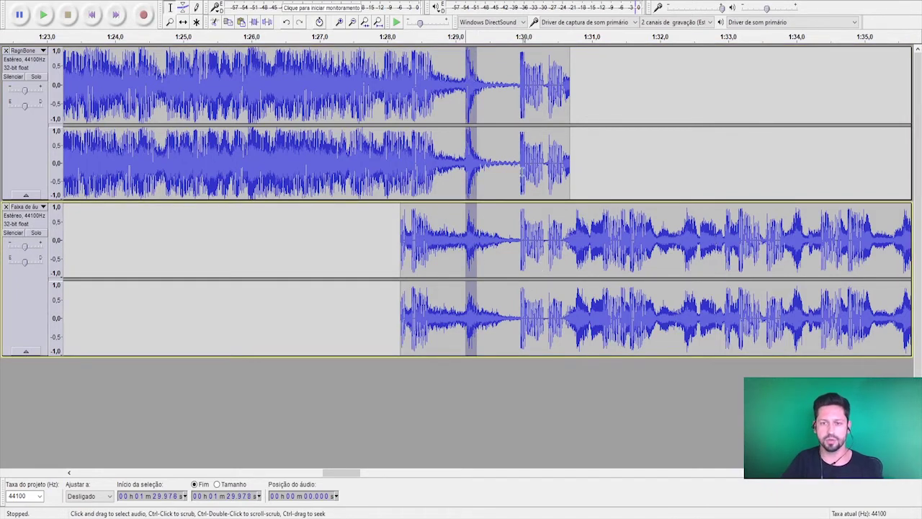
- Try deleting the first track's tail from about 1:29.95 onward, and undo the deletion
{"action": "left_click_drag", "start_coordinate": [580, 173], "coordinate": [520, 169]}
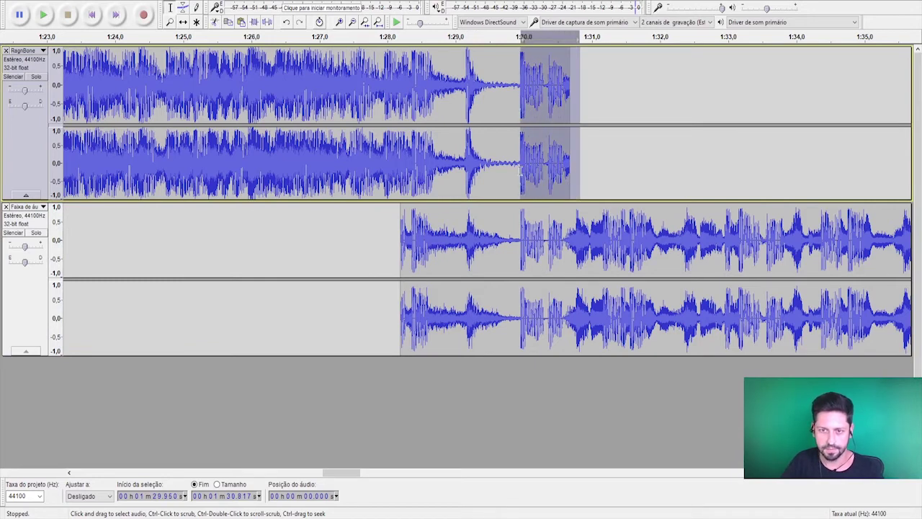
{"action": "key", "text": "Delete"}
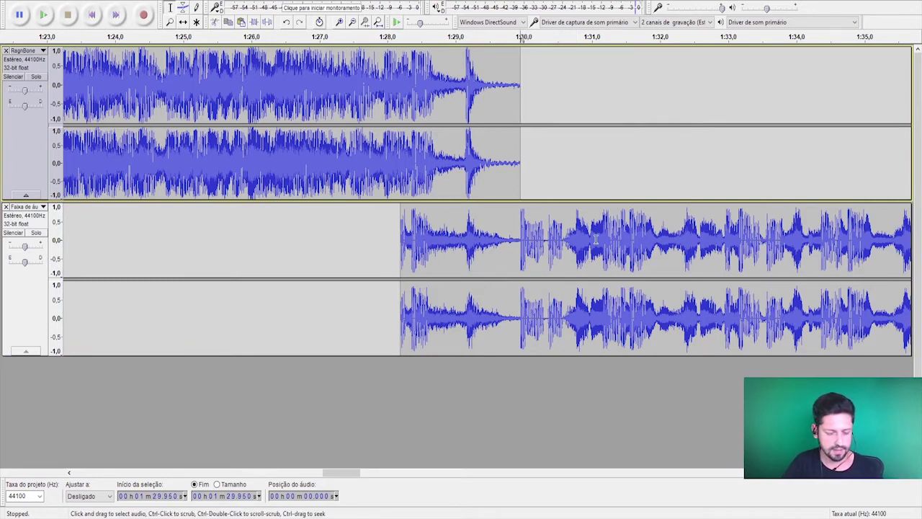
{"action": "key", "text": "ctrl+z"}
- Solo the first track and play its ending from about 1:29.1 to 1:30.9
{"action": "left_click_drag", "start_coordinate": [587, 107], "coordinate": [464, 95]}
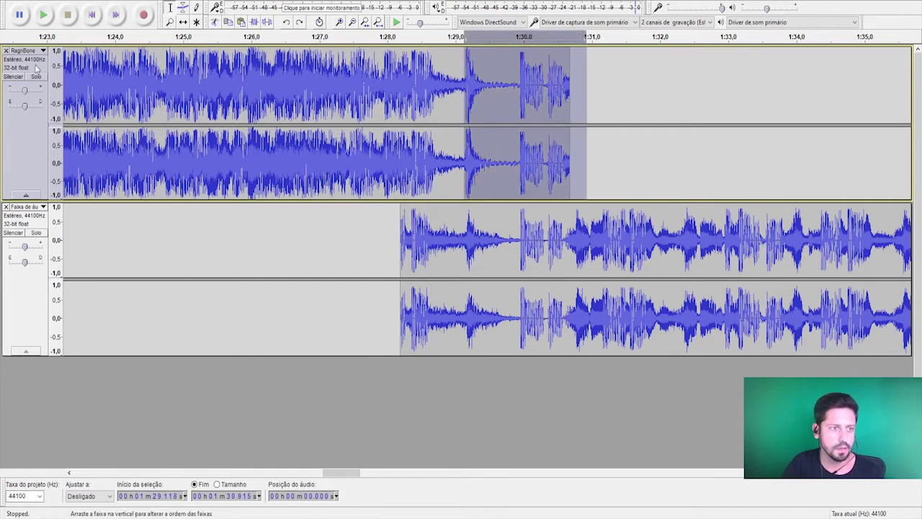
{"action": "left_click", "coordinate": [34, 78]}
{"action": "key", "text": "space"}
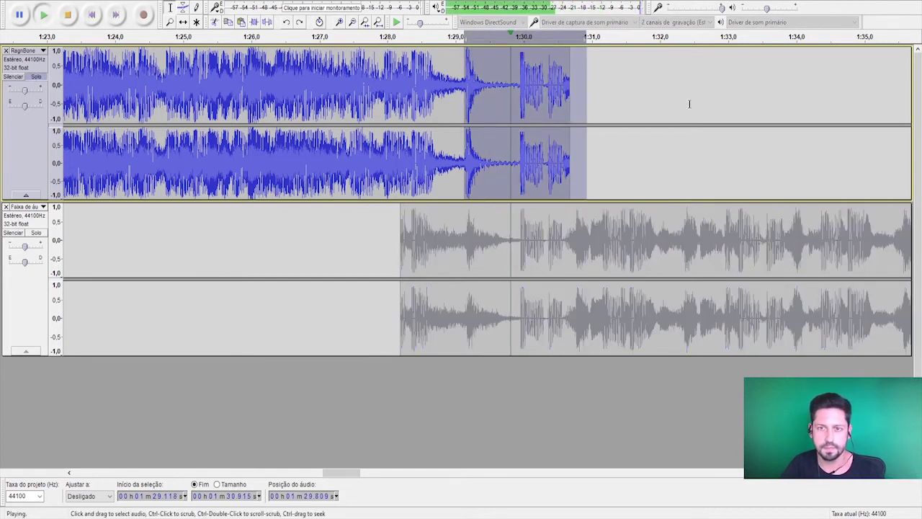
- Turn off the first track's solo and play both tracks together from about 1:29.9 to 1:30.7
{"action": "left_click_drag", "start_coordinate": [513, 108], "coordinate": [577, 112]}
{"action": "left_click_drag", "start_coordinate": [512, 240], "coordinate": [570, 238]}
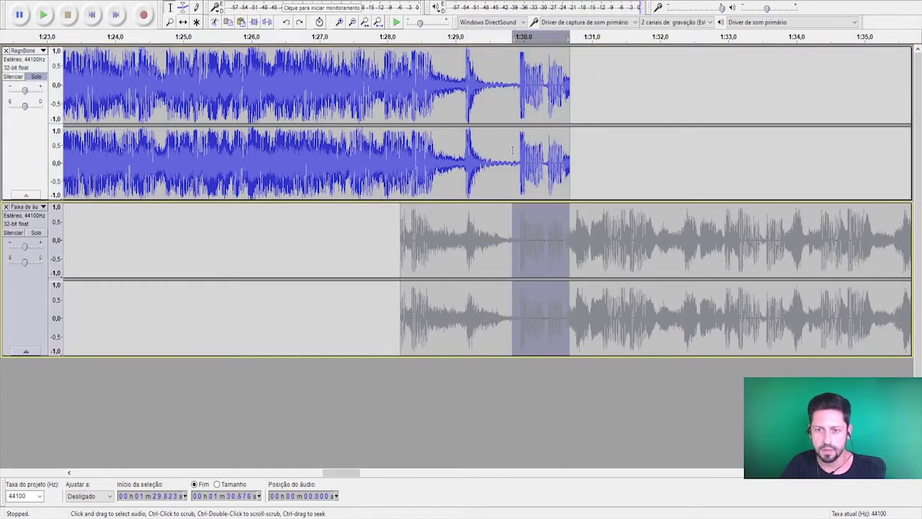
{"action": "left_click", "coordinate": [515, 158]}
{"action": "left_click_drag", "start_coordinate": [517, 159], "coordinate": [573, 237]}
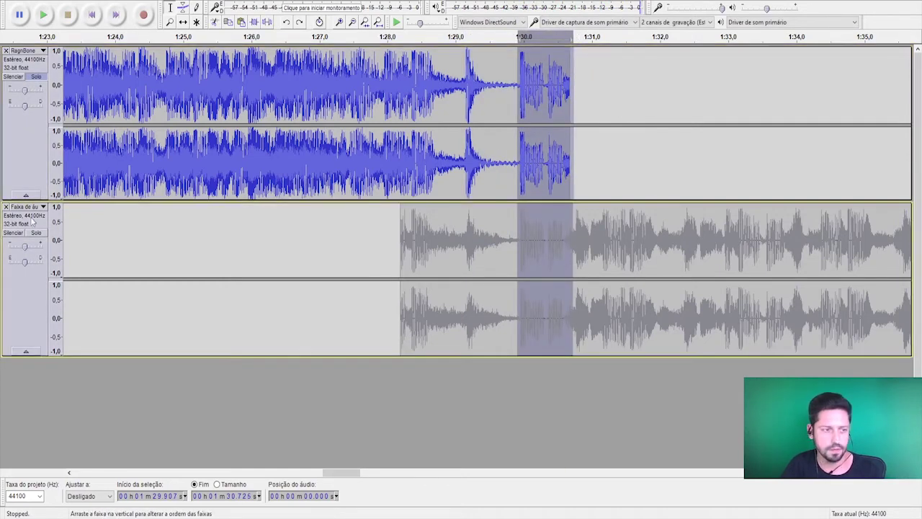
{"action": "left_click", "coordinate": [36, 76]}
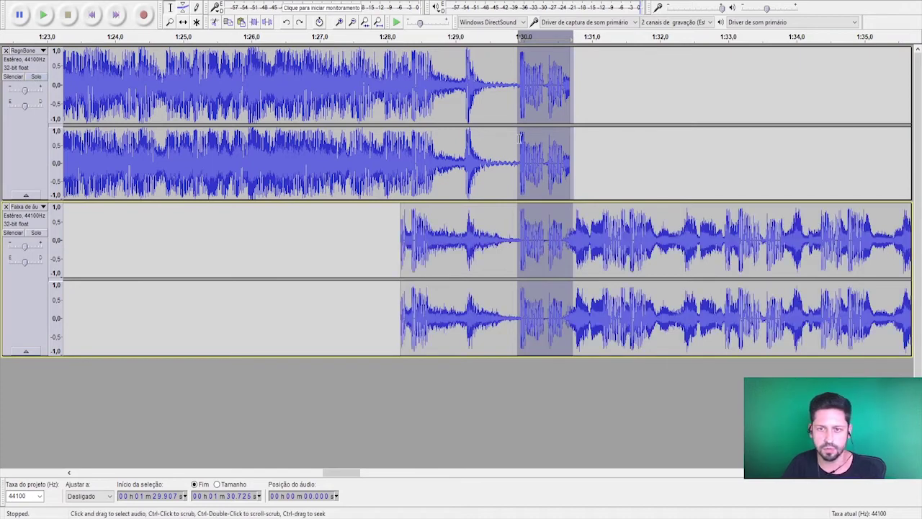
{"action": "key", "text": "space"}
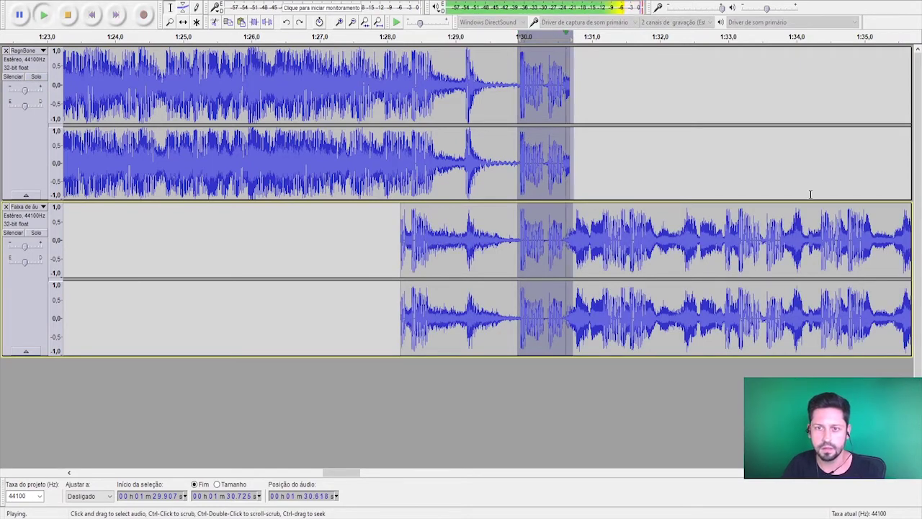
{"action": "key", "text": "space"}
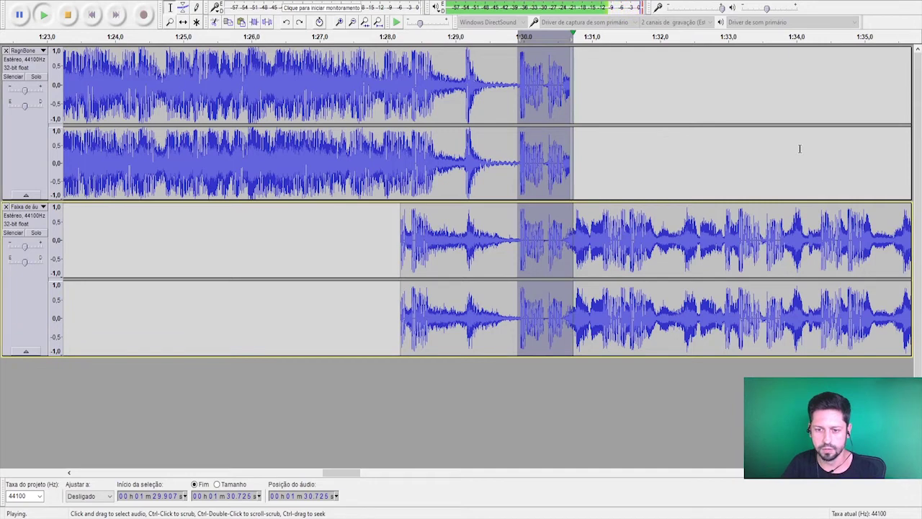
{"action": "key", "text": "space"}
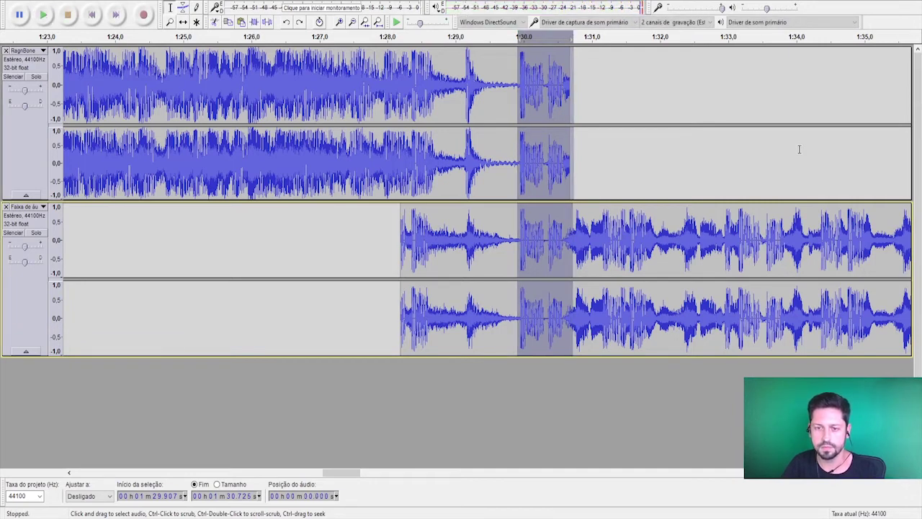
- Crossfade the two tracks across their whole overlap, from about 1:28.2 to 1:30.7
{"action": "left_click", "coordinate": [602, 169]}
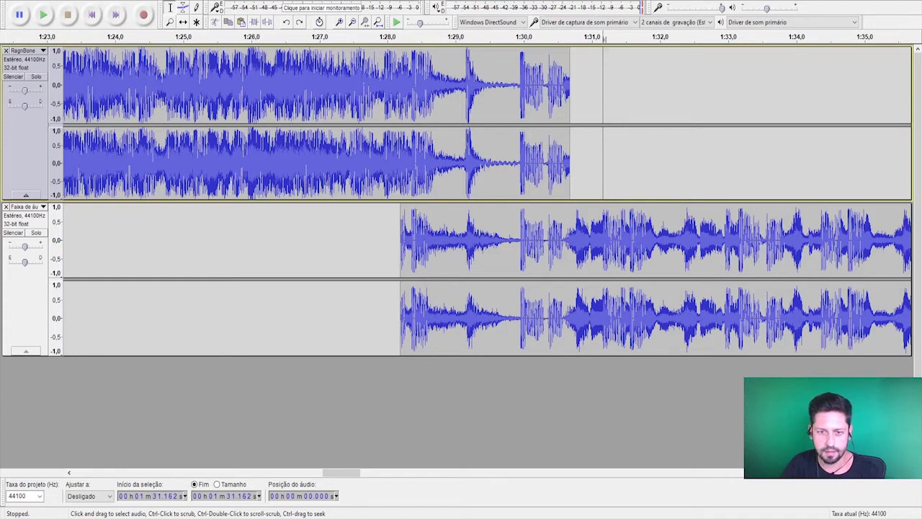
{"action": "left_click_drag", "start_coordinate": [569, 165], "coordinate": [401, 268]}
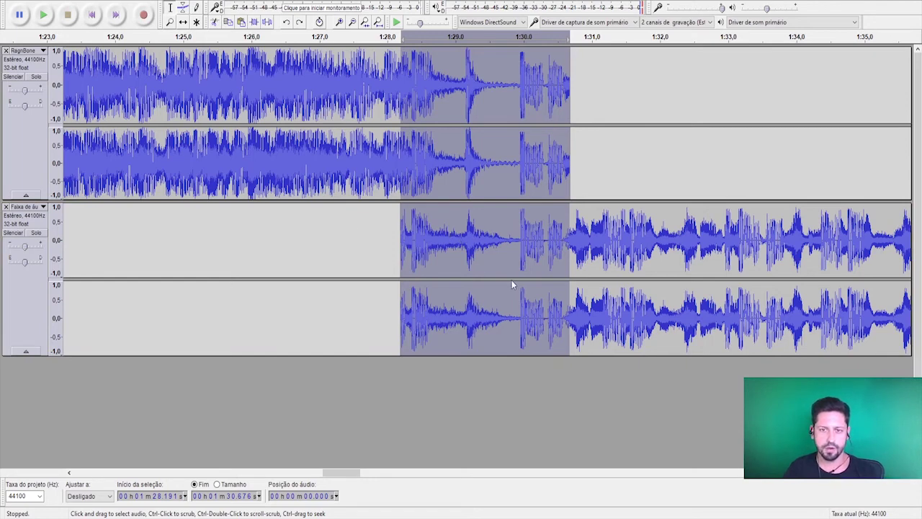
{"action": "key", "text": "ctrl+r"}
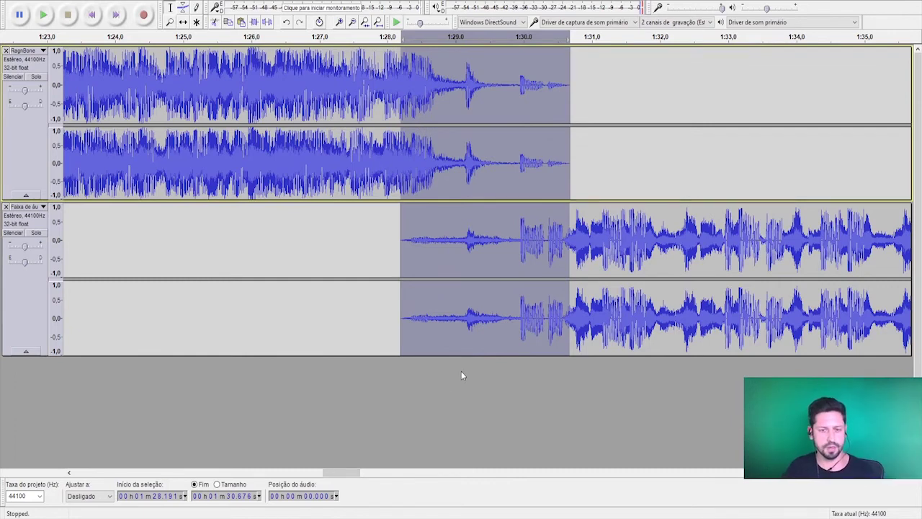
- Play the crossfaded transition from about 1:26.4 to check how it sounds
{"action": "left_click", "coordinate": [278, 81]}
{"action": "key", "text": "space"}
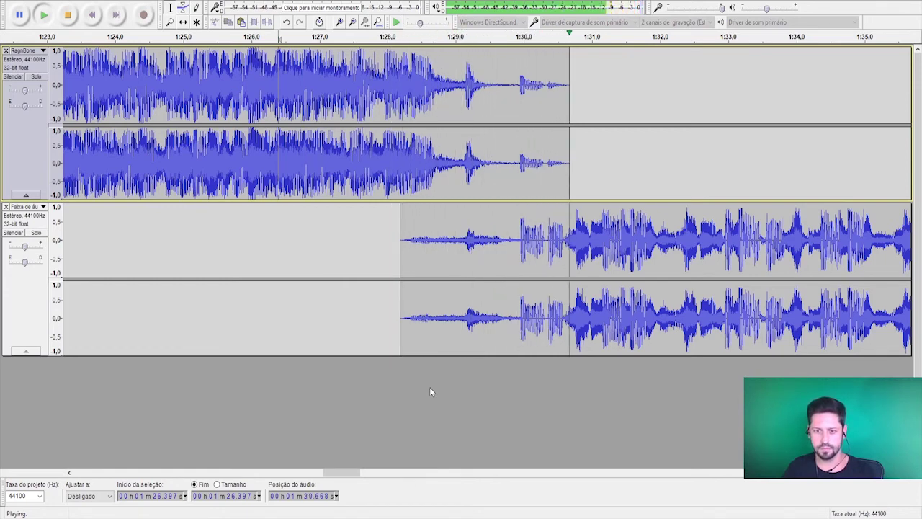
{"action": "key", "text": "space"}
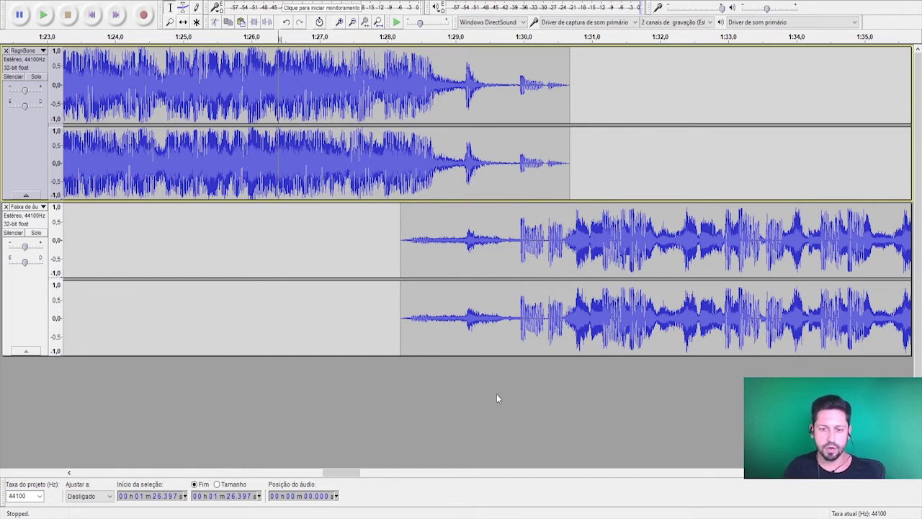
- Play through the transition again with the full arrangement in view, and place the cursor near the second track's end at about 4:30.4
{"action": "key", "text": "ctrl+f"}
{"action": "key", "text": "space"}
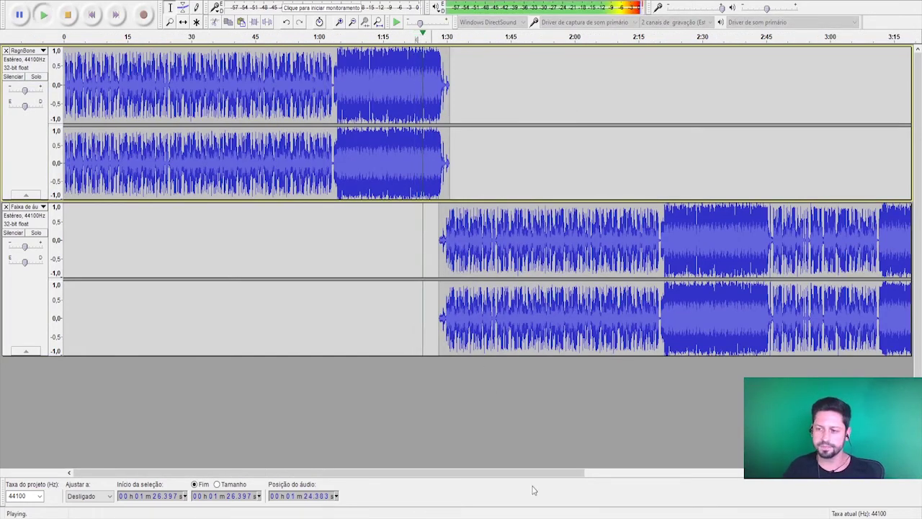
{"action": "key", "text": "ctrl+3"}
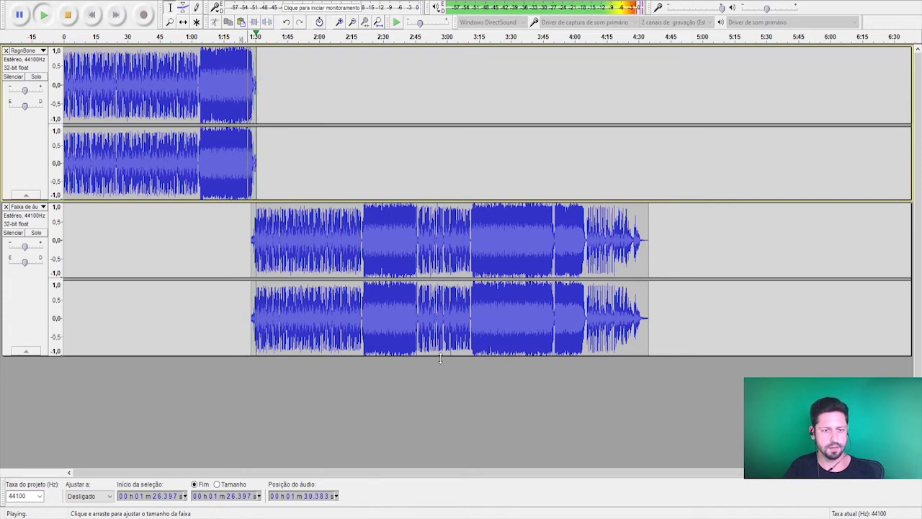
{"action": "key", "text": "space"}
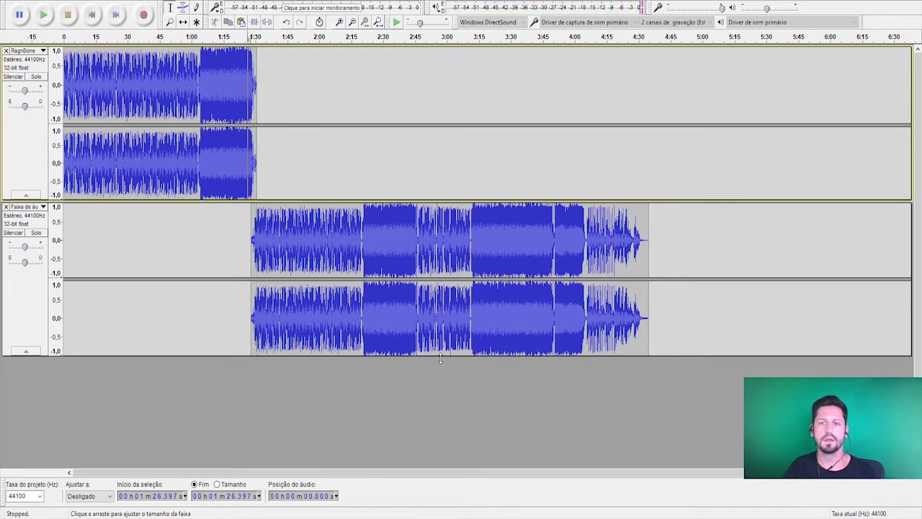
{"action": "left_click", "coordinate": [639, 239]}
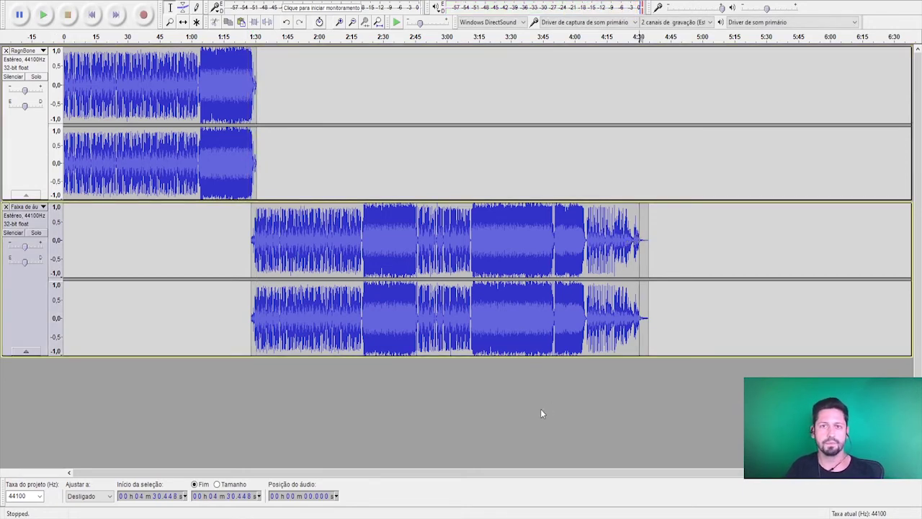